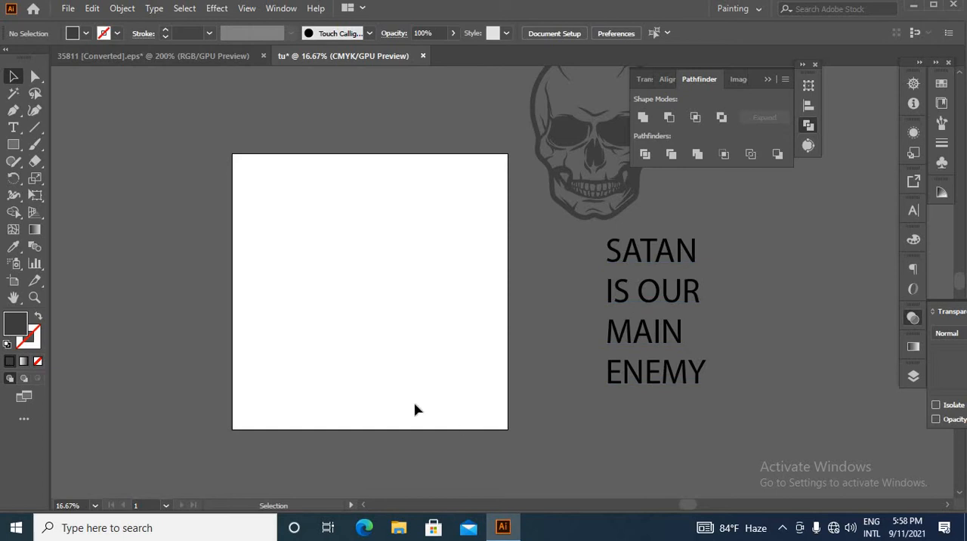
pyautogui.scroll(-1, 484, 315)
pyautogui.moveTo(594, 167); pyautogui.dragTo(437, 288)
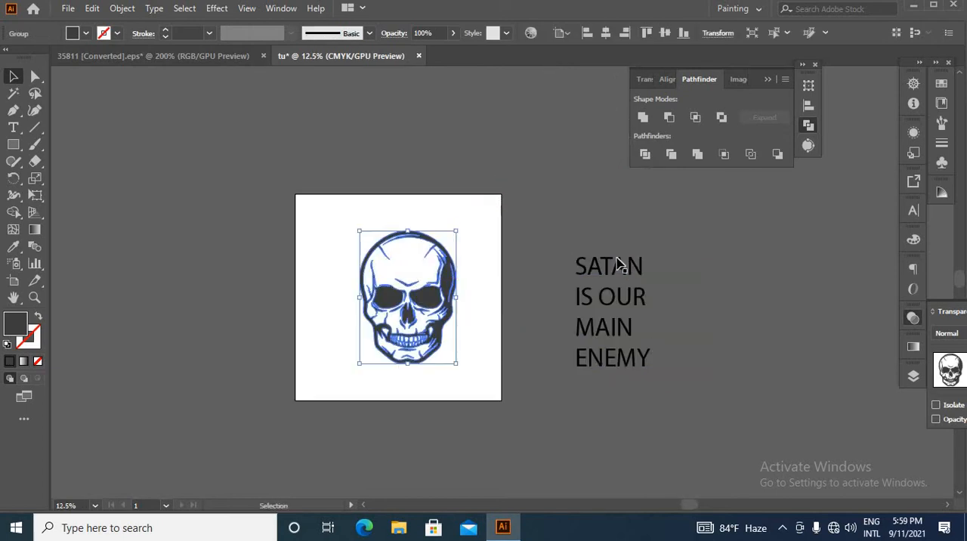
pyautogui.moveTo(604, 300); pyautogui.dragTo(624, 310)
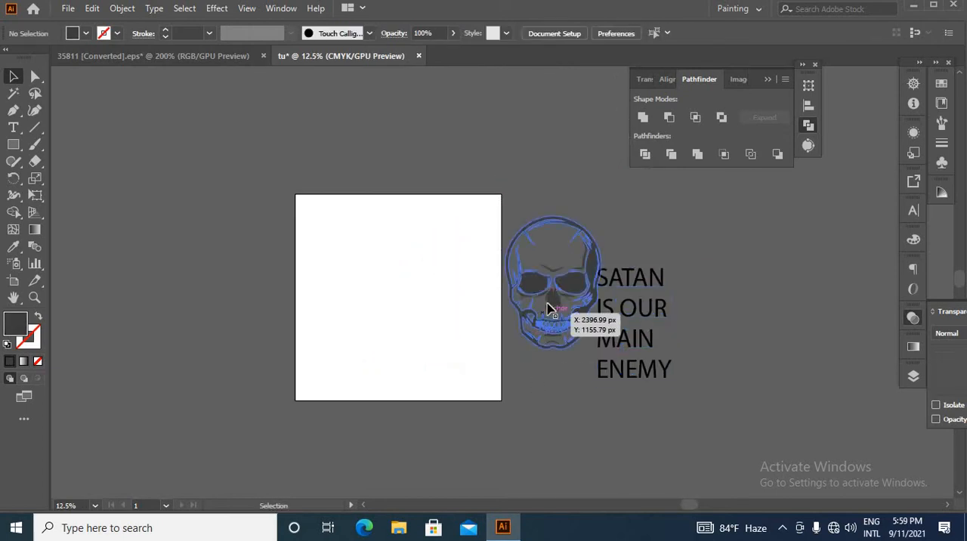
pyautogui.moveTo(549, 309); pyautogui.dragTo(578, 219)
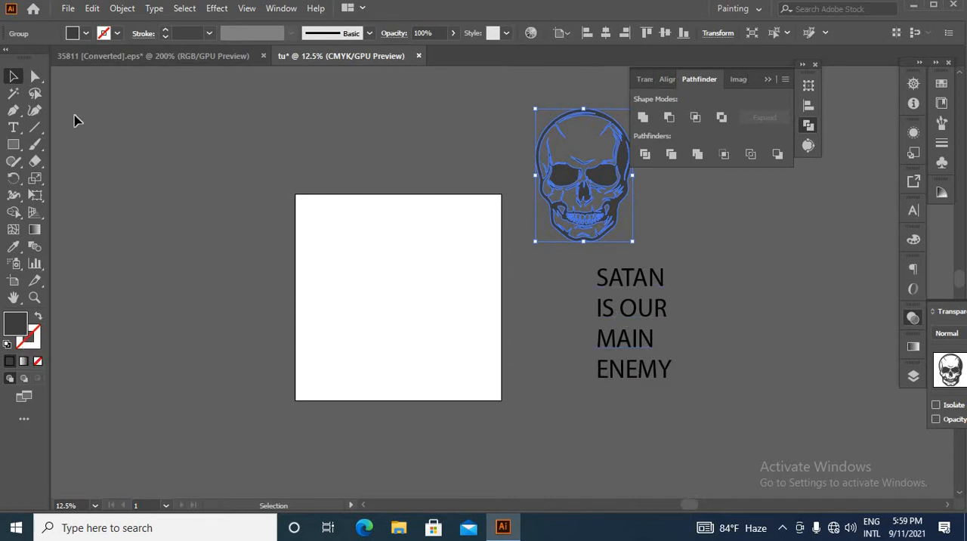
# Draw a rectangle covering the entire artboard, fill it with black, and deselect it
pyautogui.click(14, 144)
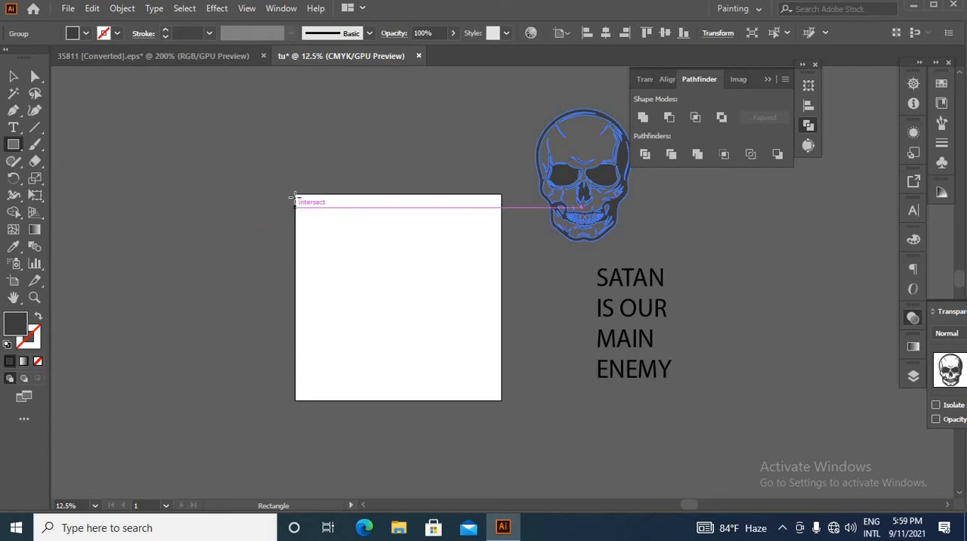
pyautogui.moveTo(295, 194); pyautogui.dragTo(501, 400)
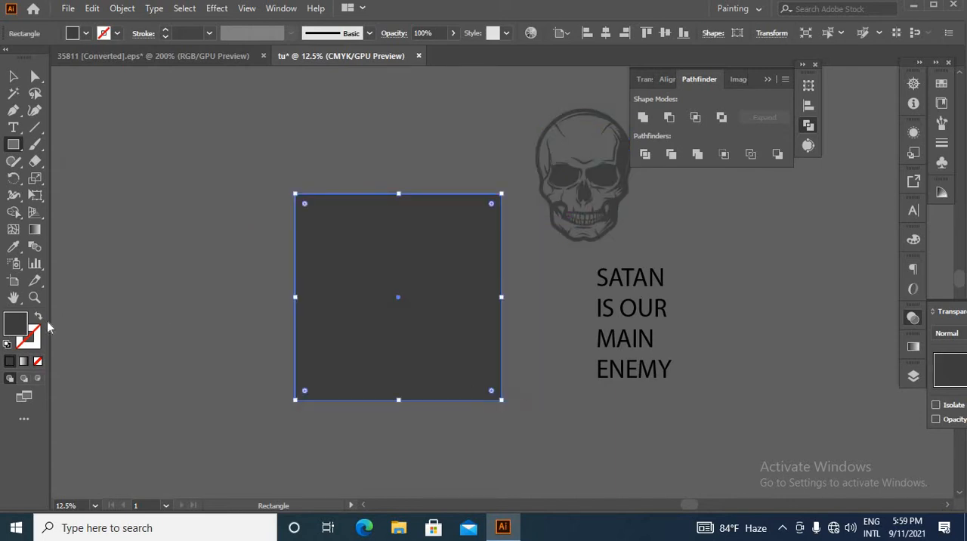
pyautogui.click(10, 361)
pyautogui.click(14, 76)
pyautogui.click(276, 139)
pyautogui.click(414, 303)
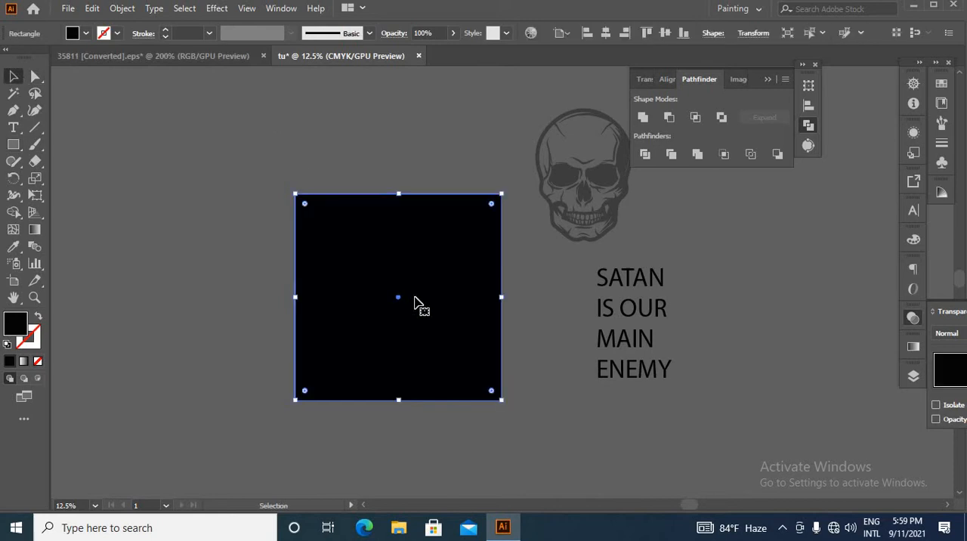
pyautogui.hotkey('ctrl', 'shift', 'a')
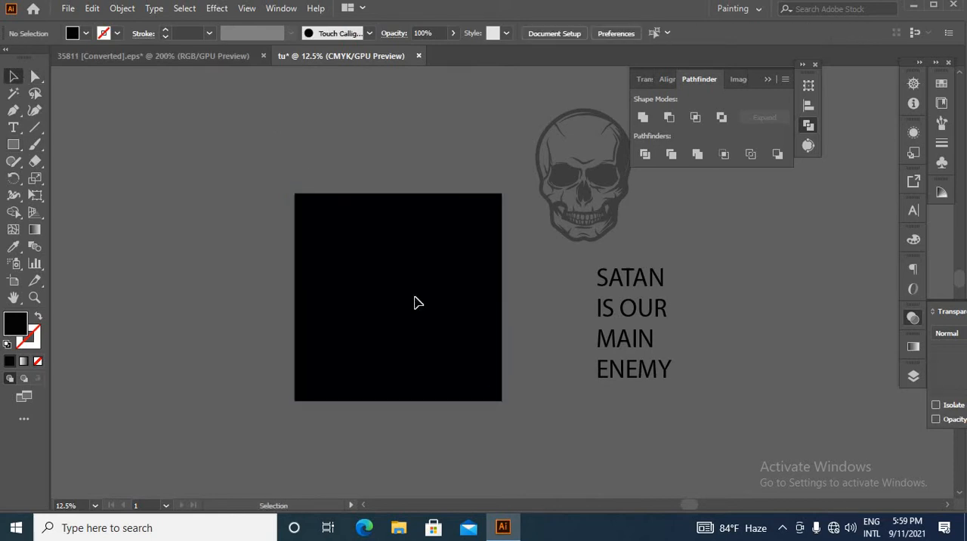
# Recolour the skull artwork black by sampling the black square's fill with the Eyedropper
pyautogui.hotkey('ctrl', '-')
pyautogui.click(484, 308)
pyautogui.hotkey('ctrl', '+')
pyautogui.hotkey('ctrl', '+')
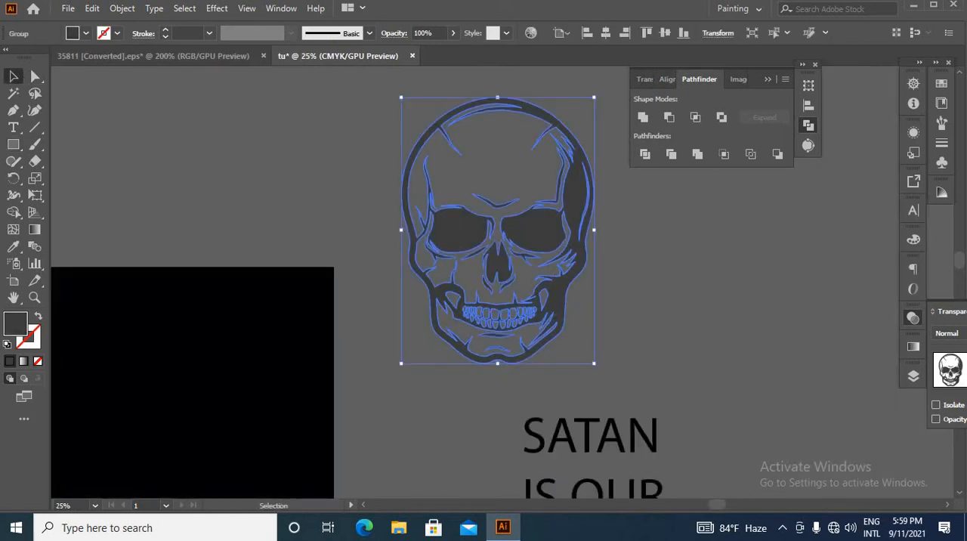
pyautogui.click(13, 247)
pyautogui.click(203, 344)
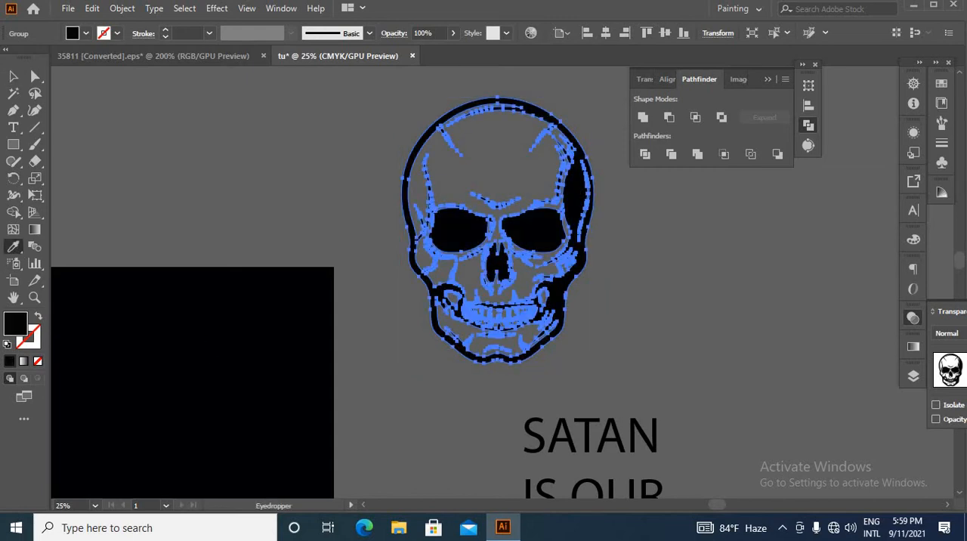
pyautogui.press('v')
pyautogui.click(352, 264)
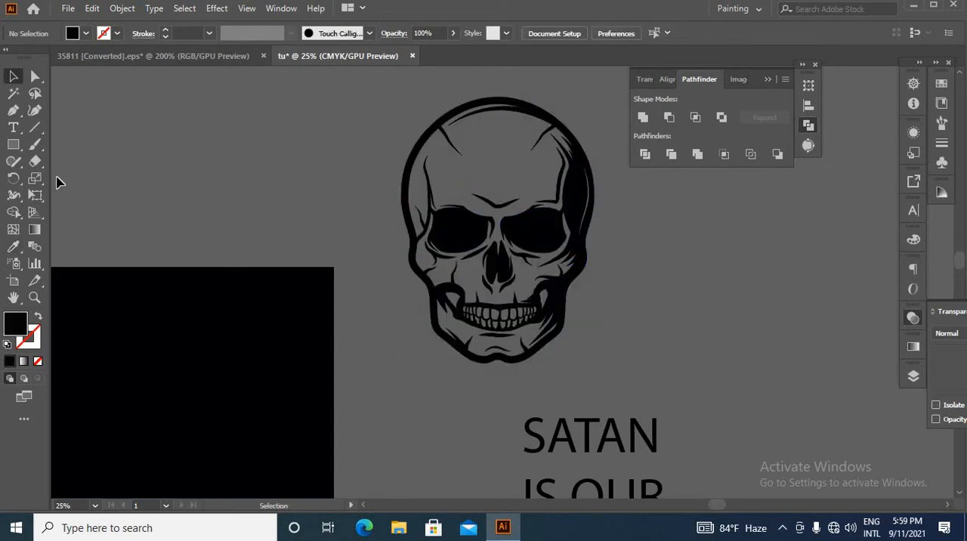
# Draw a rectangle covering the whole skull and set its fill to white (FFFFFF)
pyautogui.click(13, 143)
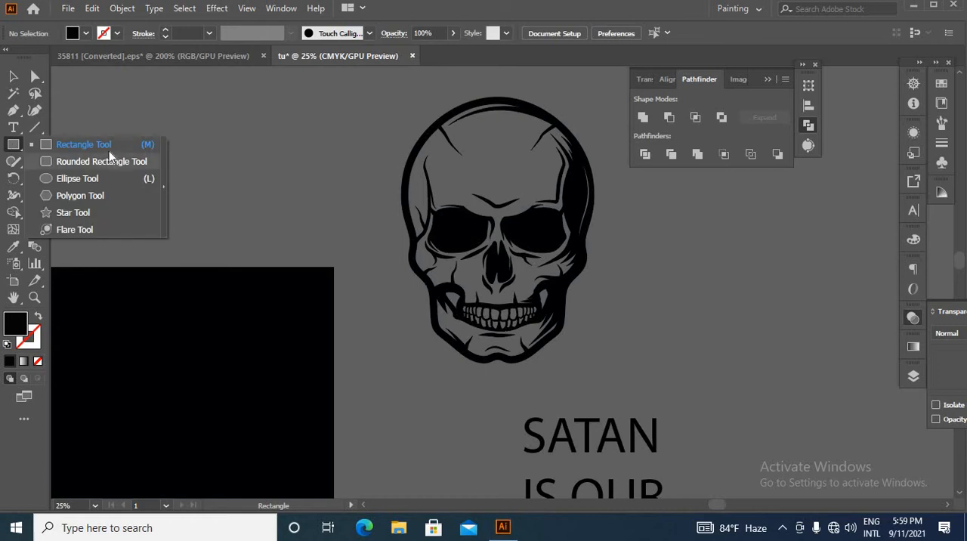
pyautogui.click(103, 143)
pyautogui.moveTo(360, 85); pyautogui.dragTo(485, 215)
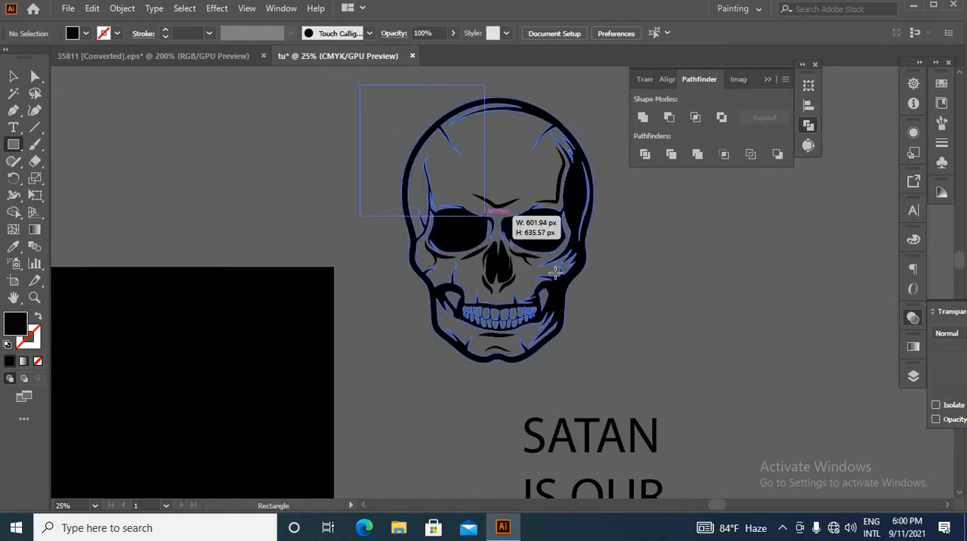
pyautogui.moveTo(555, 273); pyautogui.dragTo(658, 384)
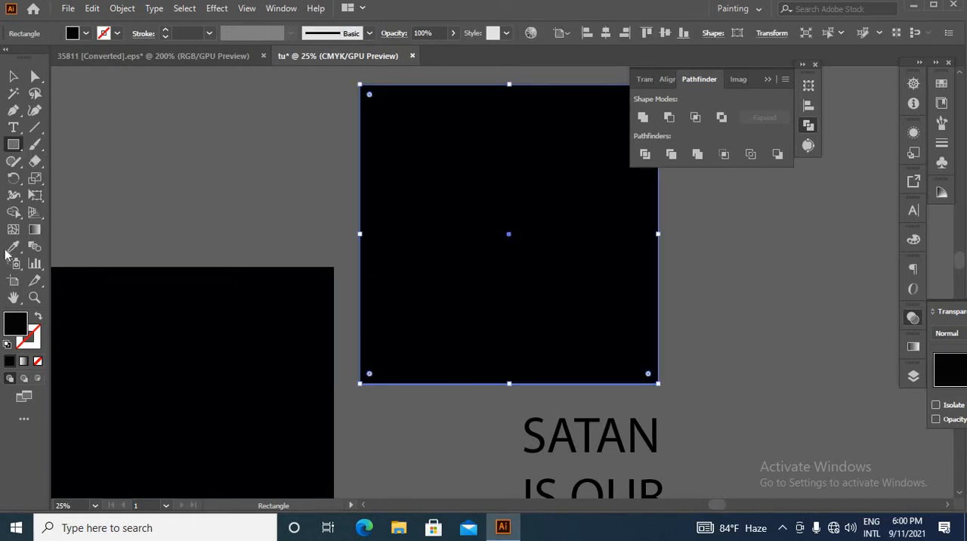
pyautogui.doubleClick(16, 329)
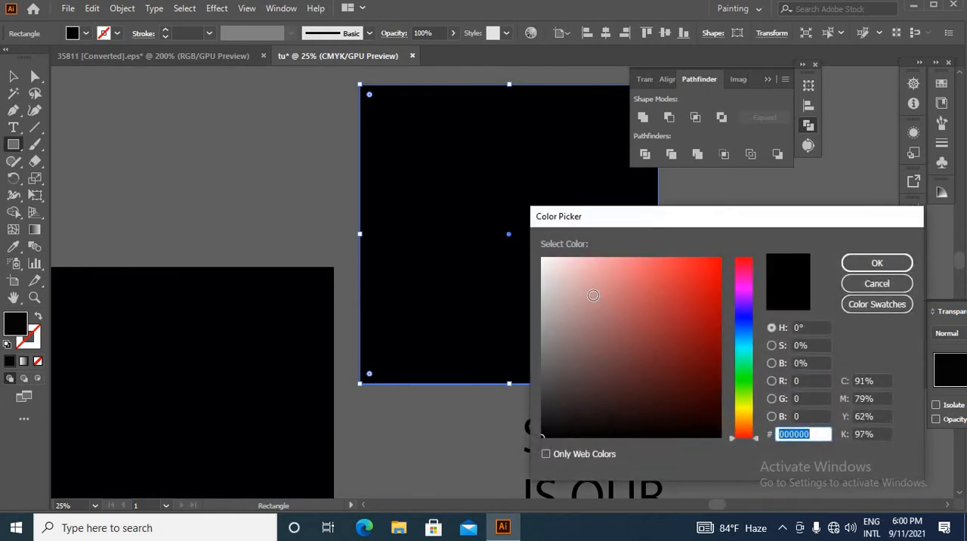
pyautogui.moveTo(559, 269); pyautogui.dragTo(530, 247)
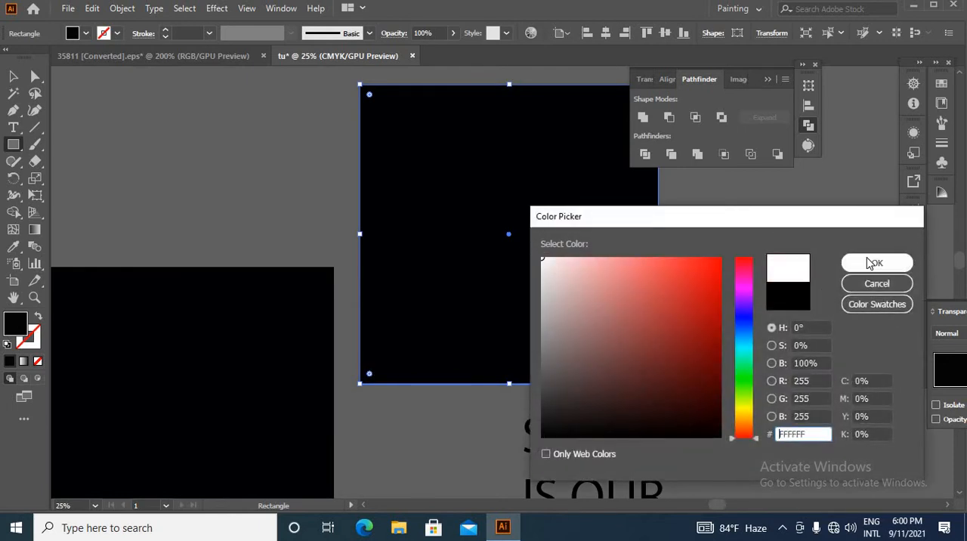
pyautogui.click(874, 262)
# Send the white rectangle to the back so that it sits behind the skull
pyautogui.click(17, 76)
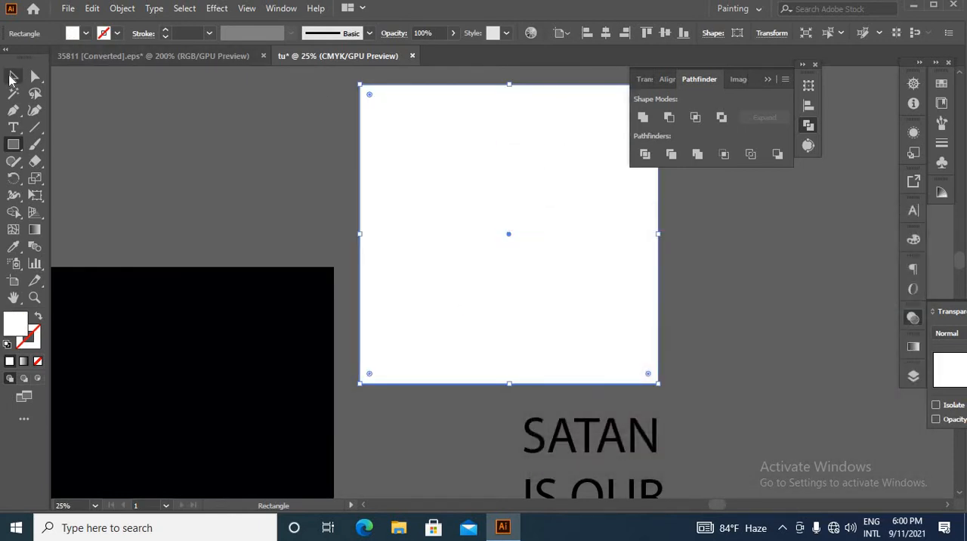
pyautogui.rightClick(449, 165)
pyautogui.moveTo(582, 404)
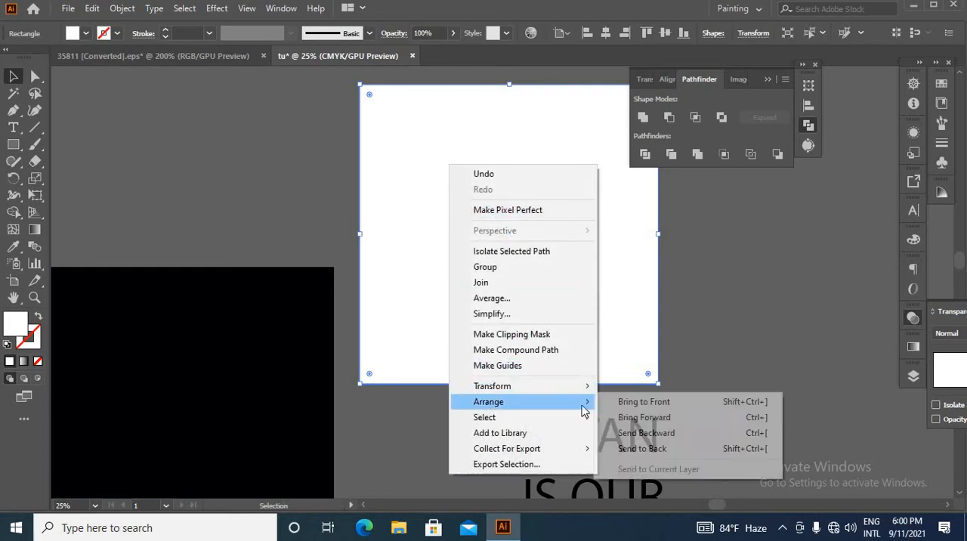
pyautogui.click(634, 449)
pyautogui.click(772, 294)
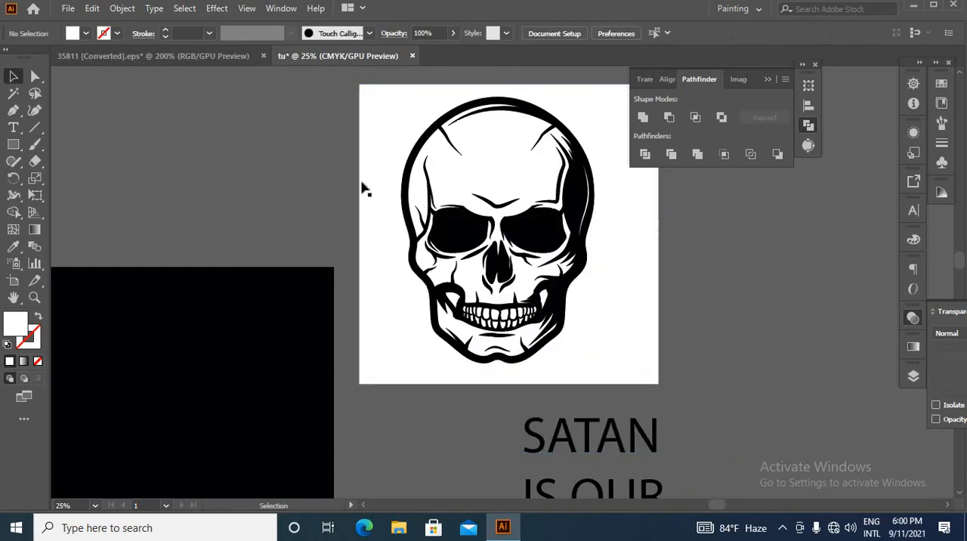
# Remove the white area outside the skull's outline with the Shape Builder, keeping the white inside the skull
pyautogui.moveTo(311, 114); pyautogui.dragTo(627, 256)
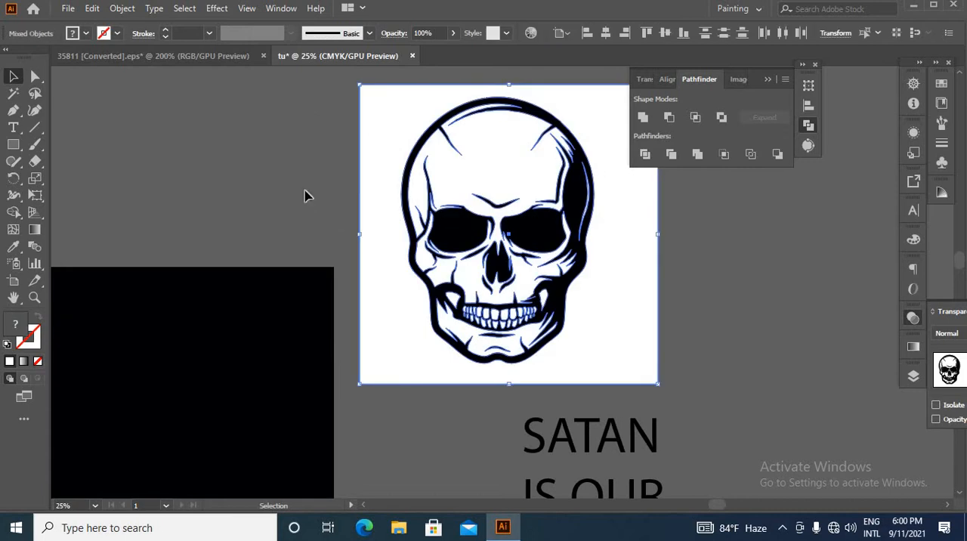
pyautogui.click(13, 213)
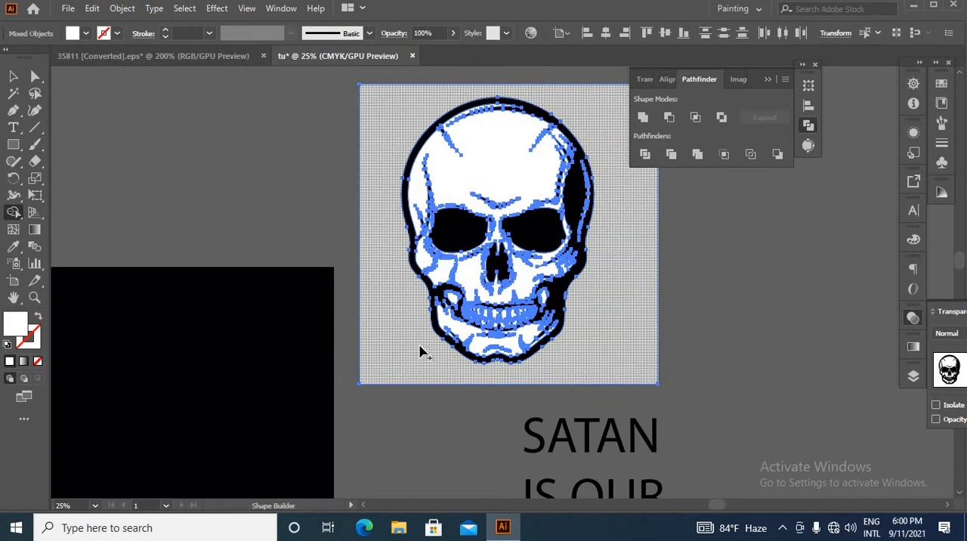
pyautogui.keyDown('alt'); pyautogui.click(414, 340); pyautogui.keyUp('alt')
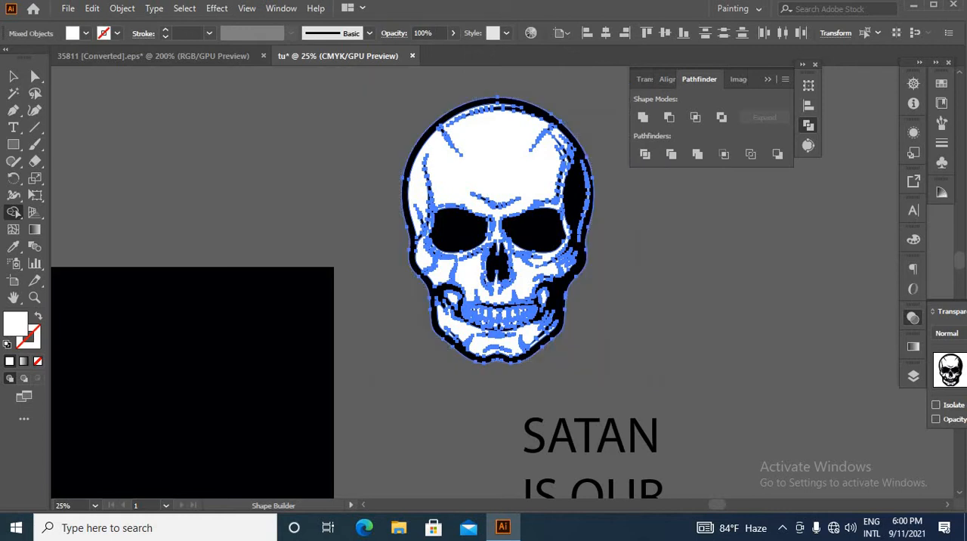
pyautogui.click(14, 76)
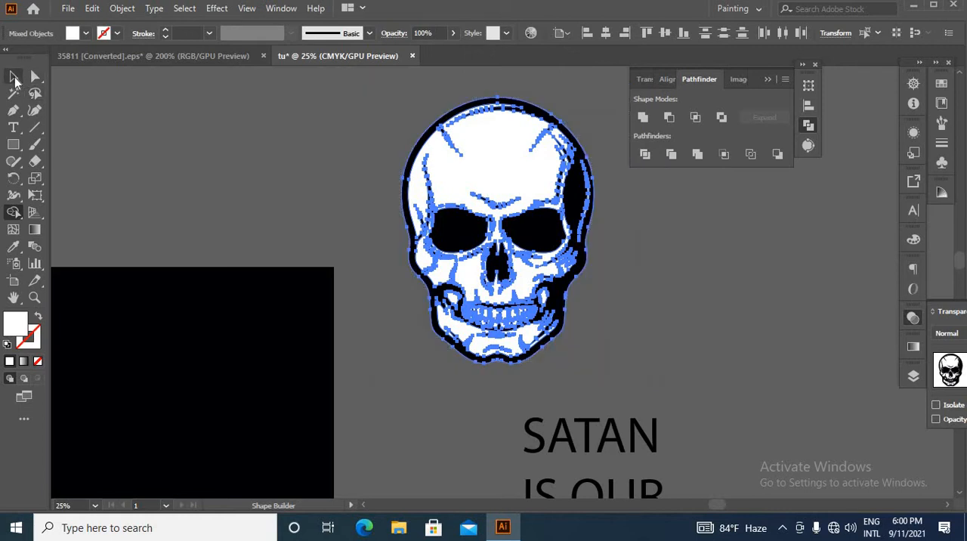
pyautogui.click(267, 155)
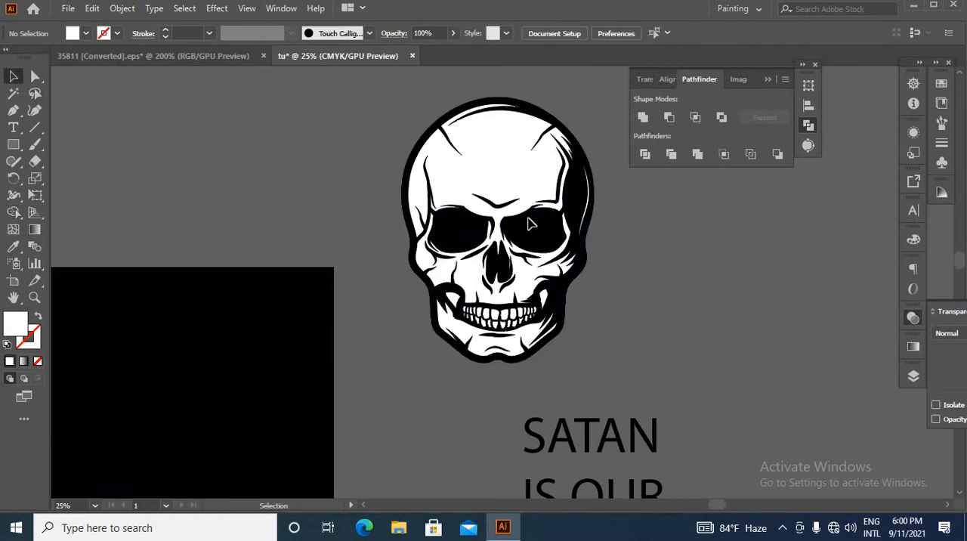
# Divide the skull and its white backing with Pathfinder and ungroup the resulting pieces
pyautogui.moveTo(698, 404); pyautogui.dragTo(700, 404)
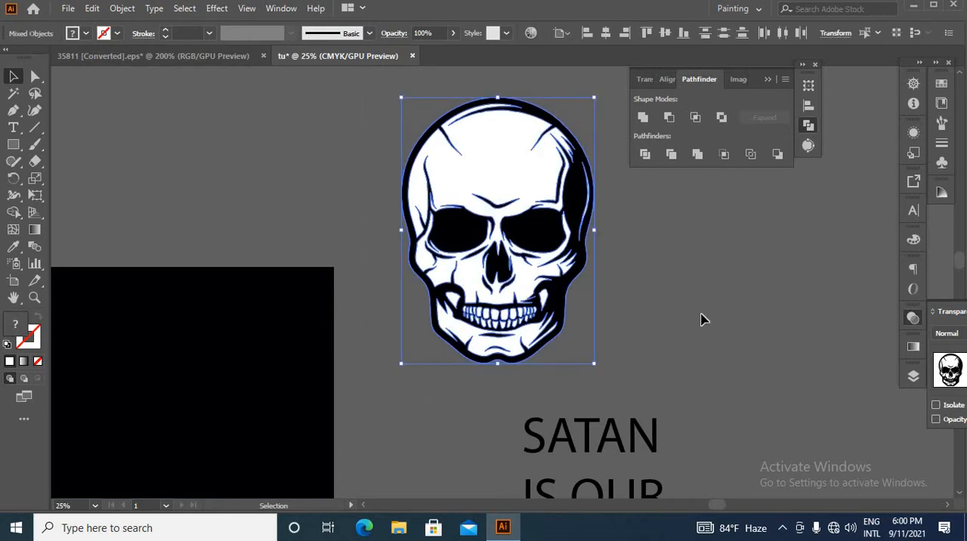
pyautogui.click(644, 155)
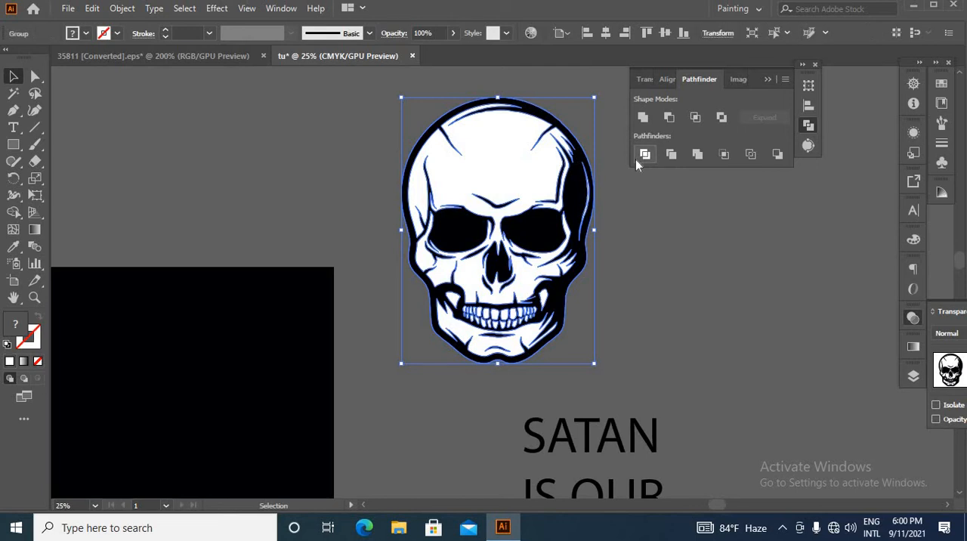
pyautogui.rightClick(659, 220)
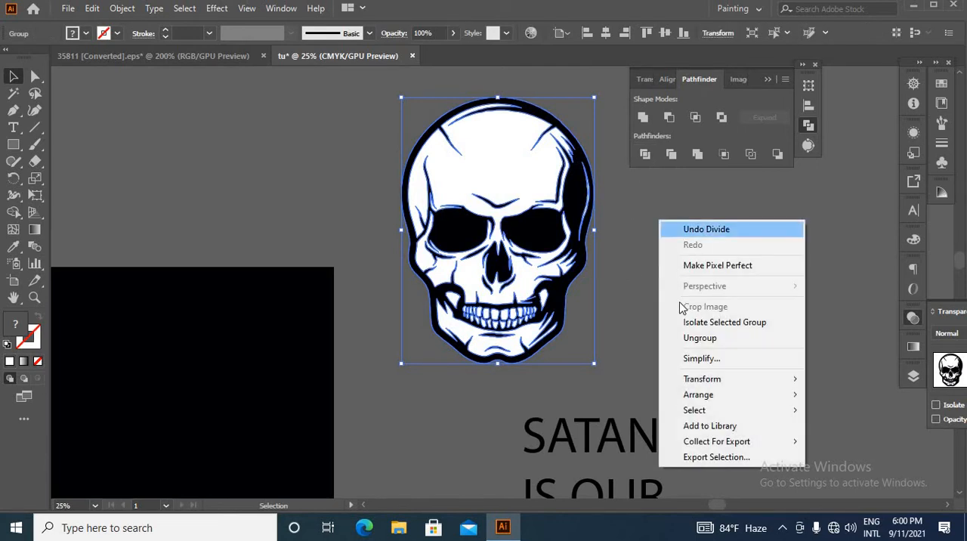
pyautogui.click(699, 338)
pyautogui.click(609, 317)
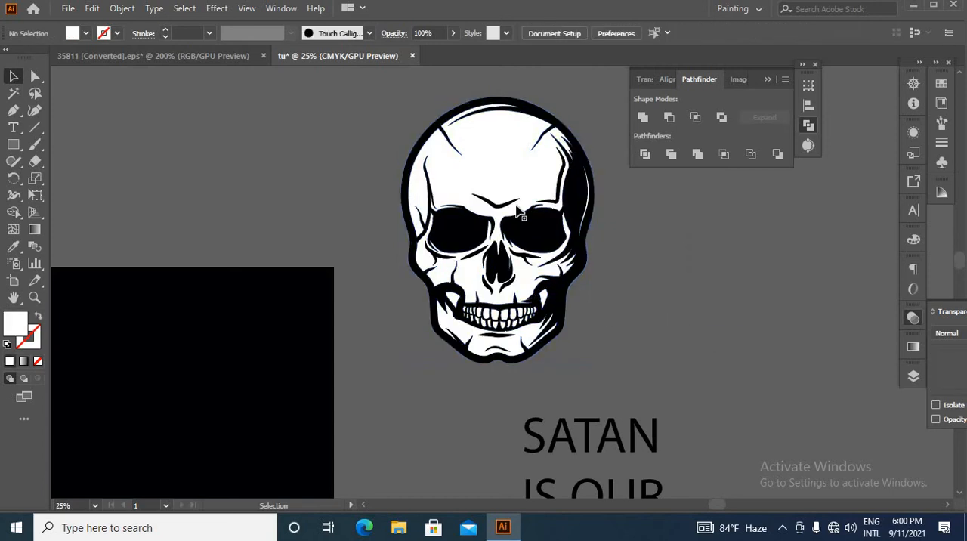
# Select all the skull's black pieces with the Magic Wand and delete them
pyautogui.click(14, 126)
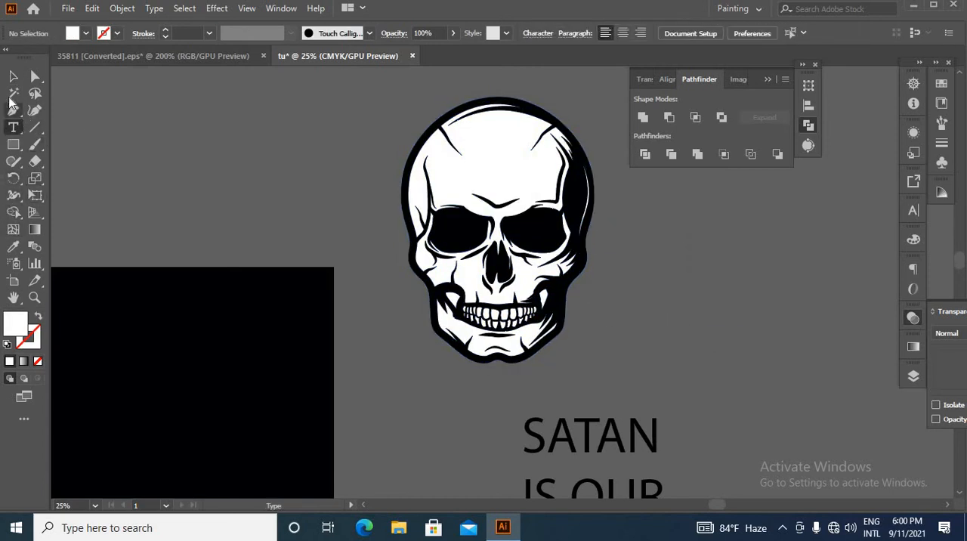
pyautogui.click(14, 92)
pyautogui.click(408, 164)
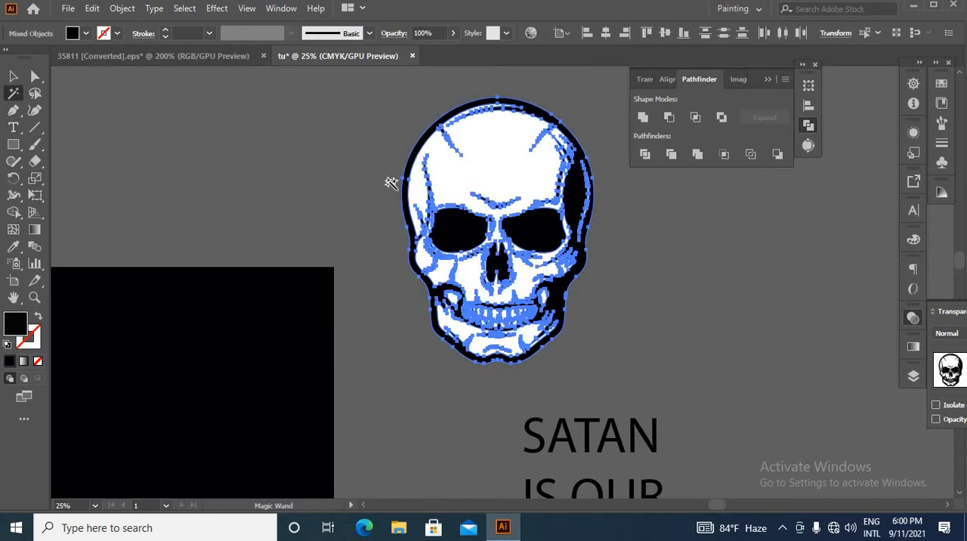
pyautogui.press('Delete')
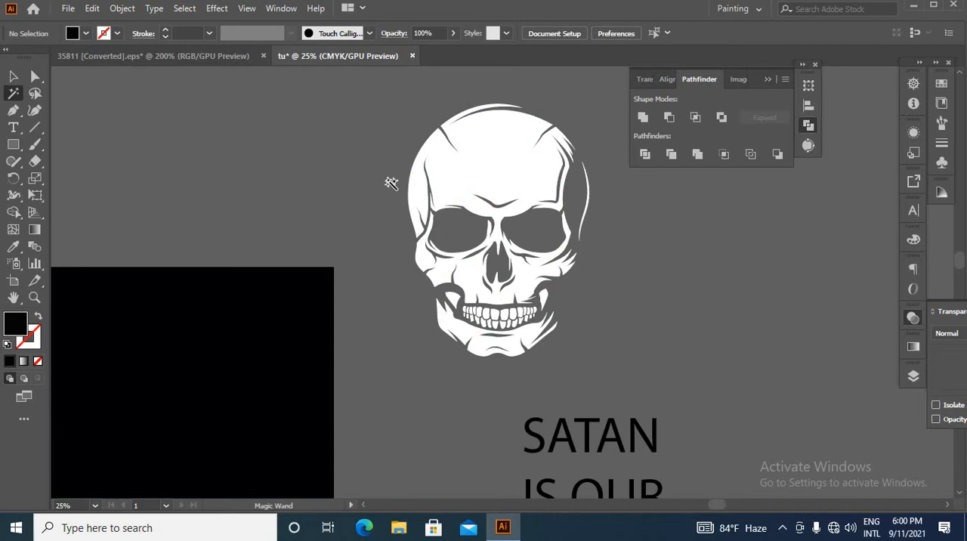
# Group the remaining white skull pieces and place the group in the middle of the black square
pyautogui.click(13, 76)
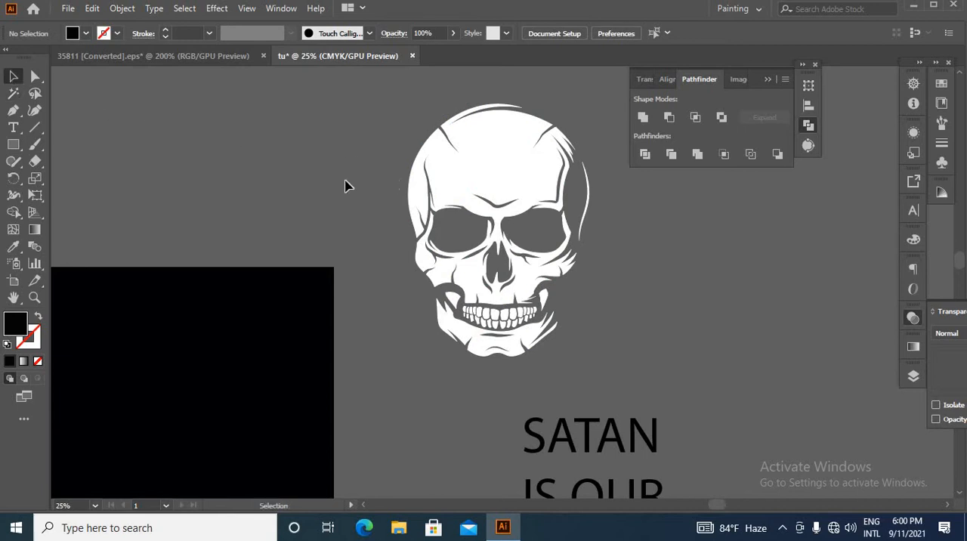
pyautogui.moveTo(534, 254); pyautogui.dragTo(622, 414)
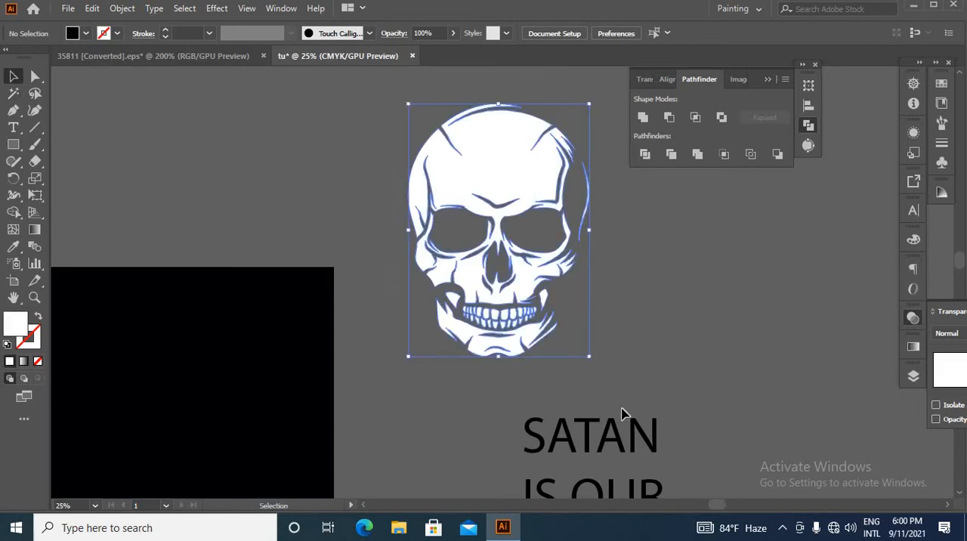
pyautogui.press('a')
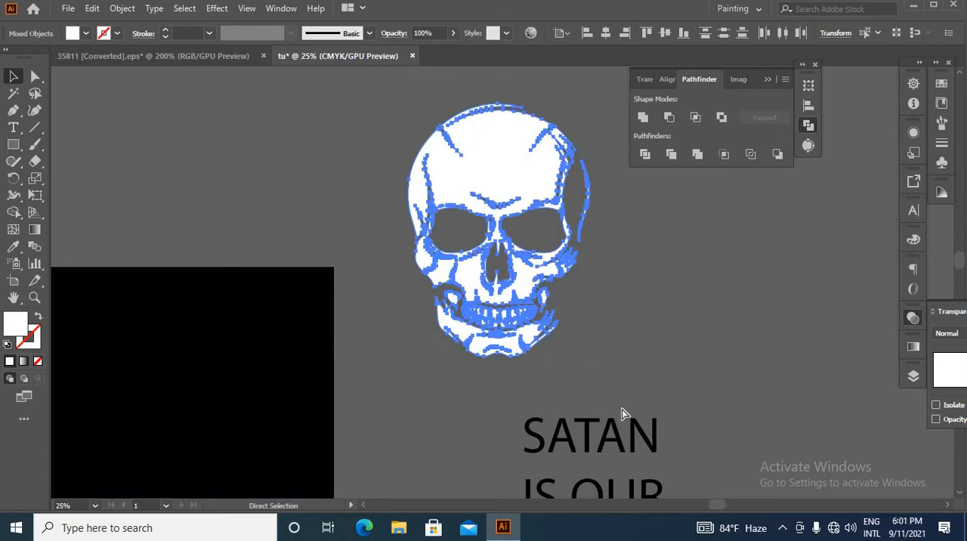
pyautogui.hotkey('ctrl', 'g')
pyautogui.scroll(-3, 593, 329)
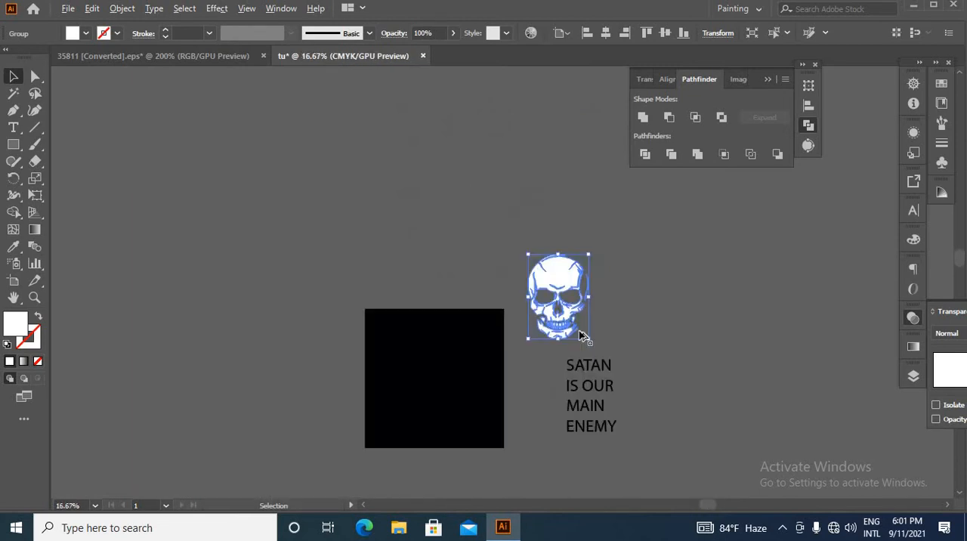
pyautogui.moveTo(579, 330); pyautogui.dragTo(452, 410)
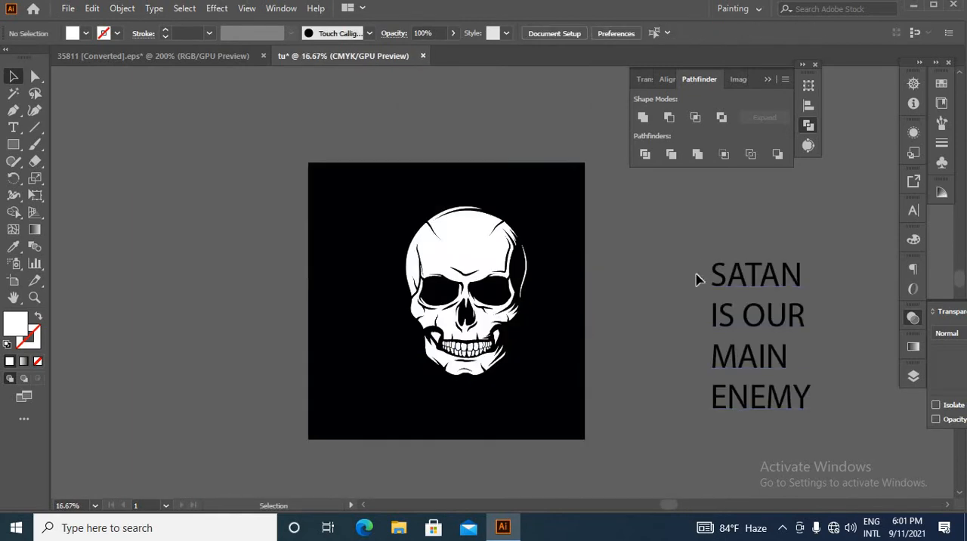
# Move the black text block closer to the square and split it into separate lines with the divideTextFrame script
pyautogui.moveTo(829, 490); pyautogui.dragTo(820, 469)
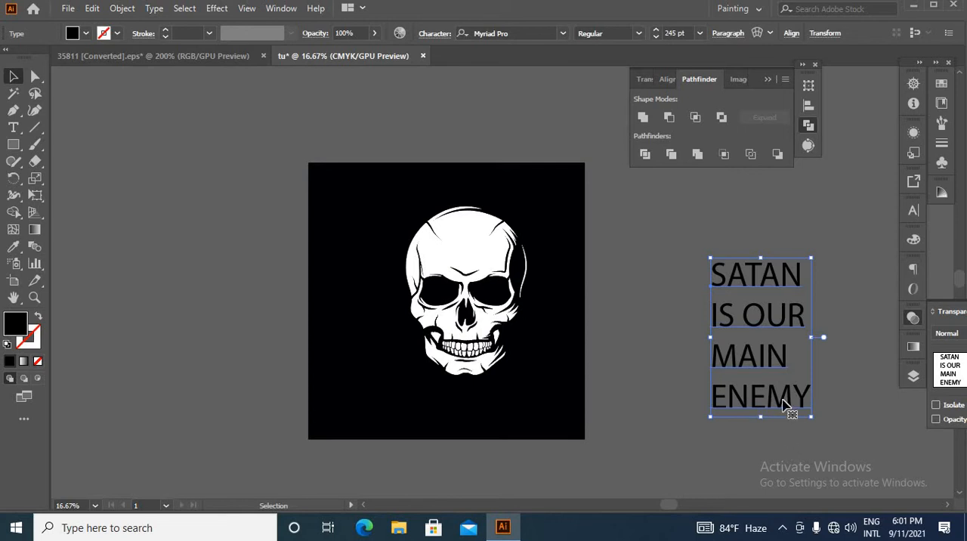
pyautogui.scroll(1, 776, 388)
pyautogui.scroll(-1, 717, 375)
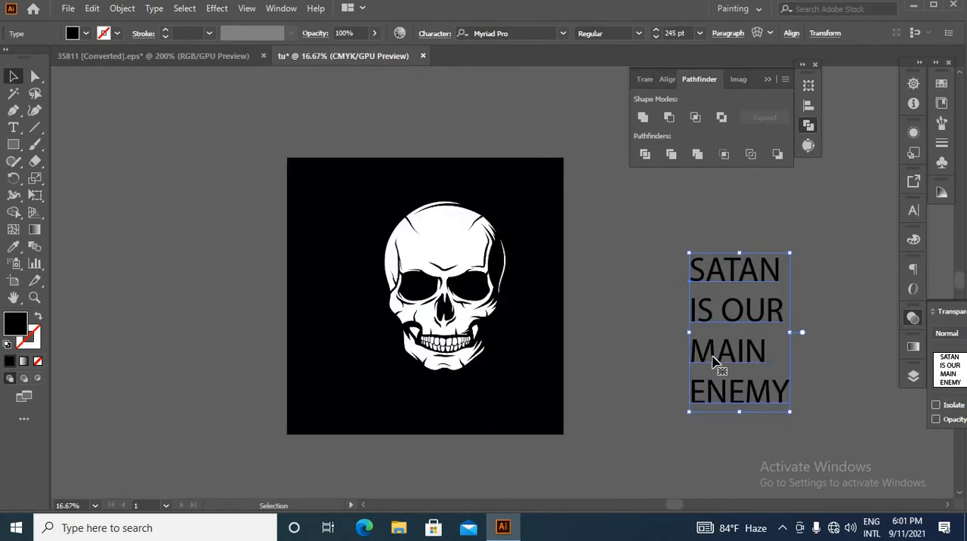
pyautogui.moveTo(712, 368); pyautogui.dragTo(651, 357)
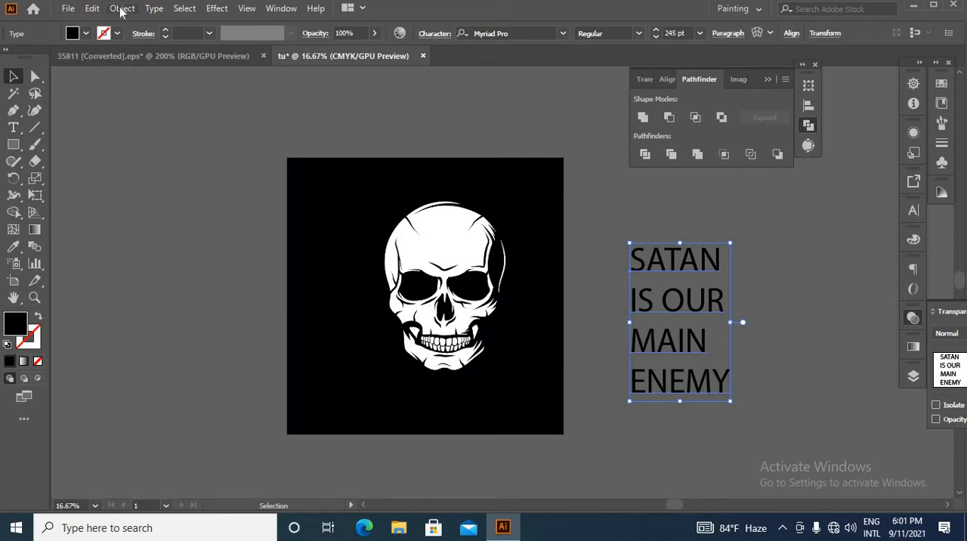
pyautogui.click(66, 10)
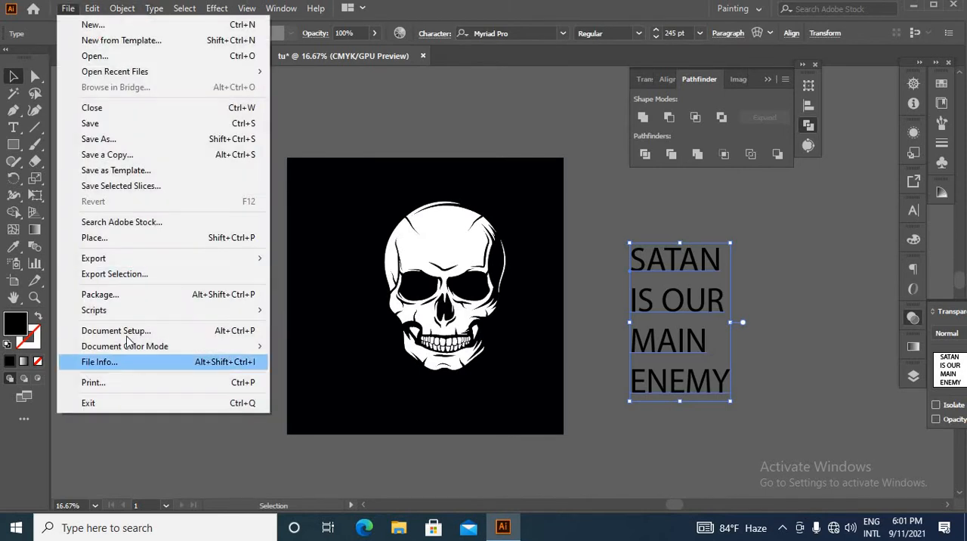
pyautogui.moveTo(111, 316)
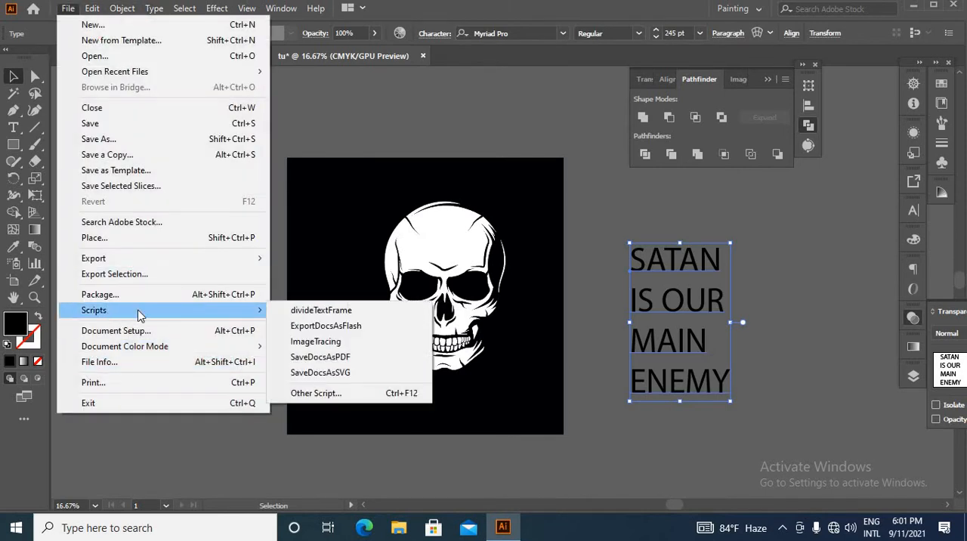
pyautogui.click(320, 310)
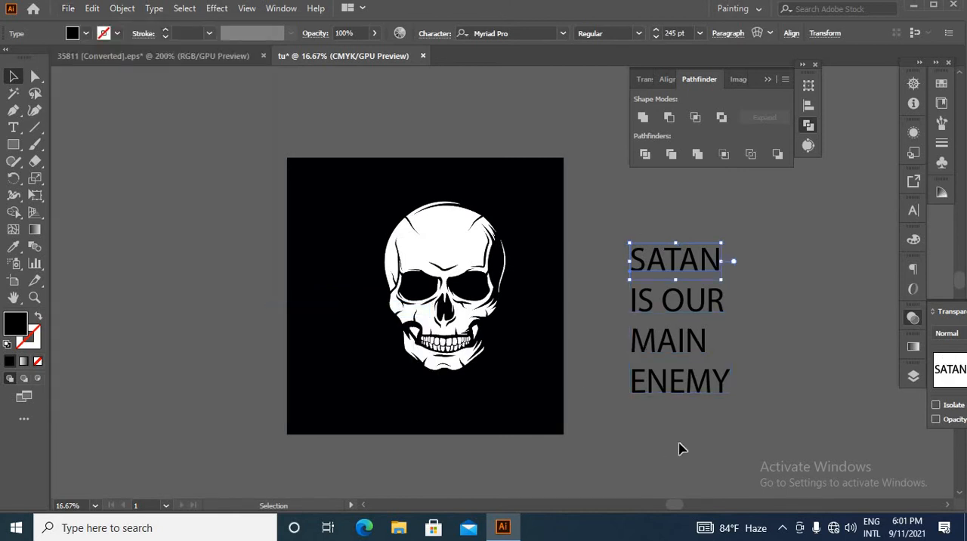
pyautogui.click(767, 327)
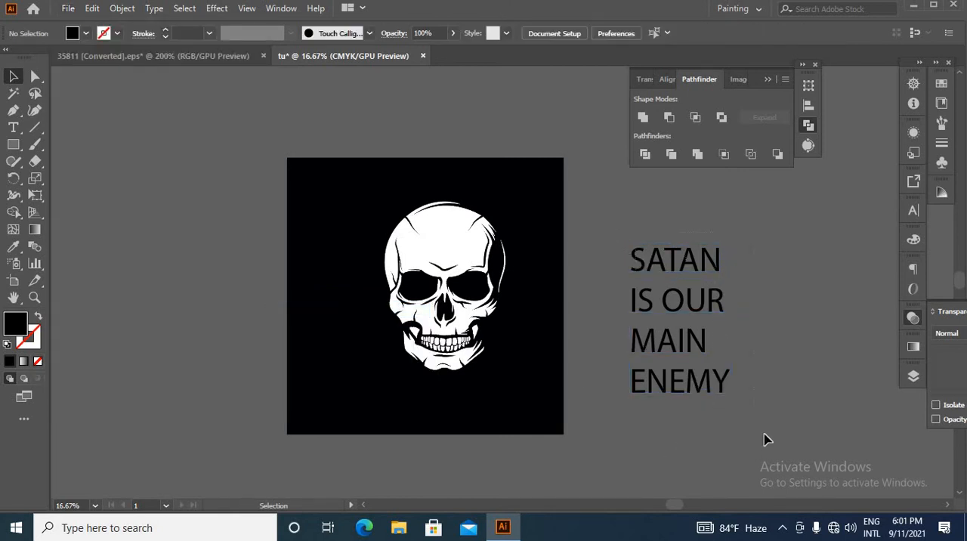
# Select all four text lines and set their font to Anton Regular
pyautogui.moveTo(766, 439); pyautogui.dragTo(767, 438)
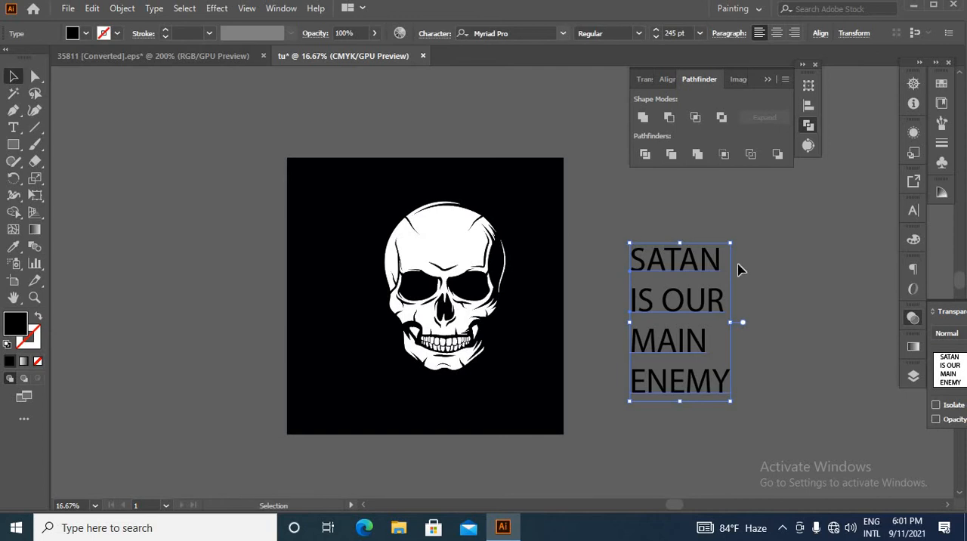
pyautogui.press('space')
pyautogui.moveTo(823, 390); pyautogui.dragTo(452, 307)
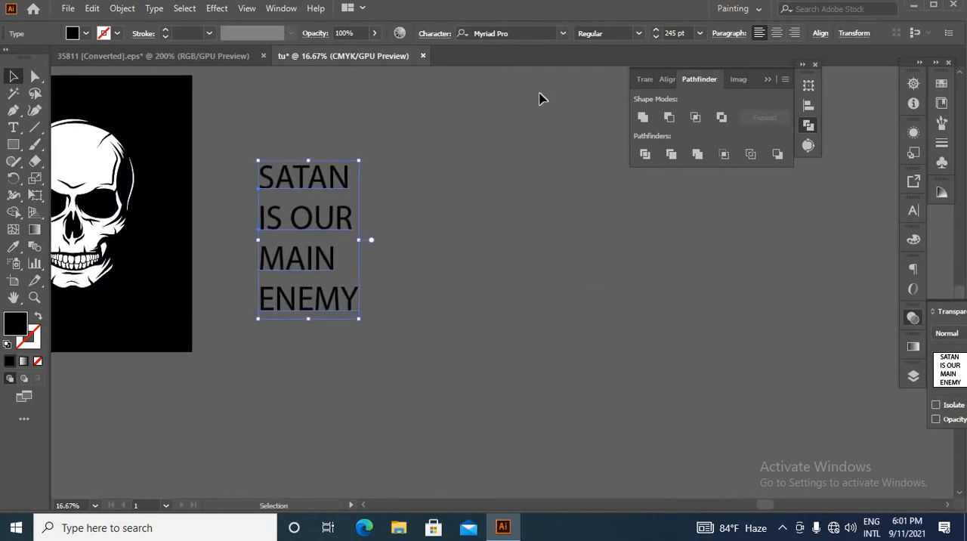
pyautogui.click(563, 35)
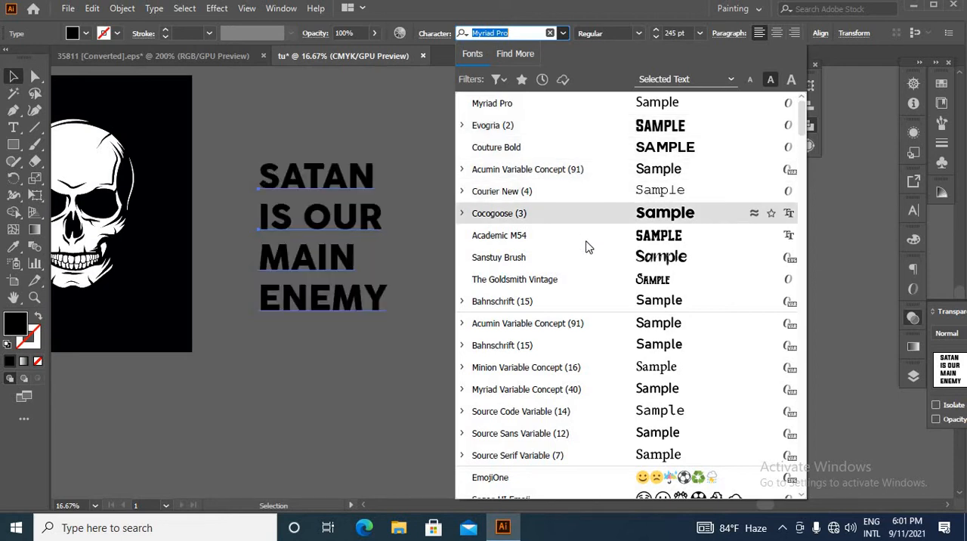
pyautogui.scroll(-2, 579, 355)
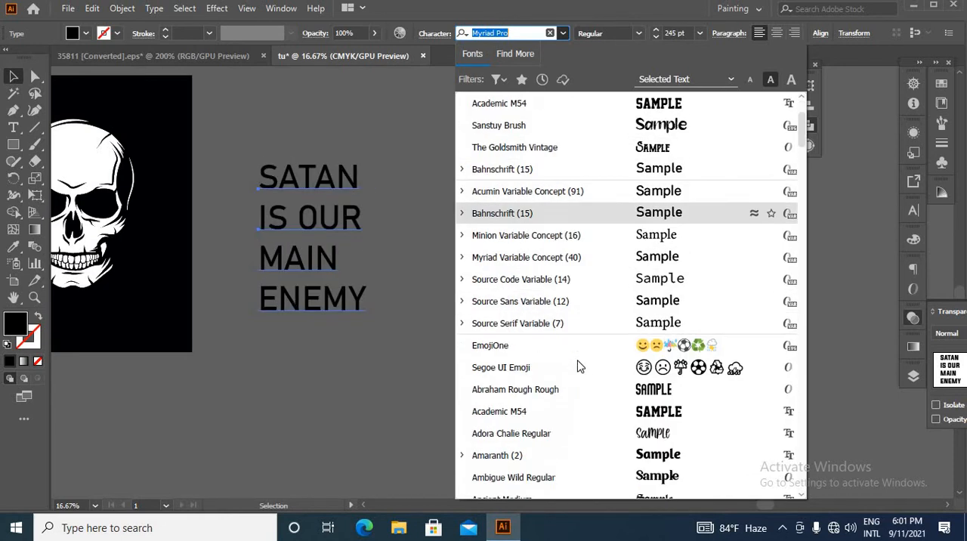
pyautogui.scroll(-2, 555, 302)
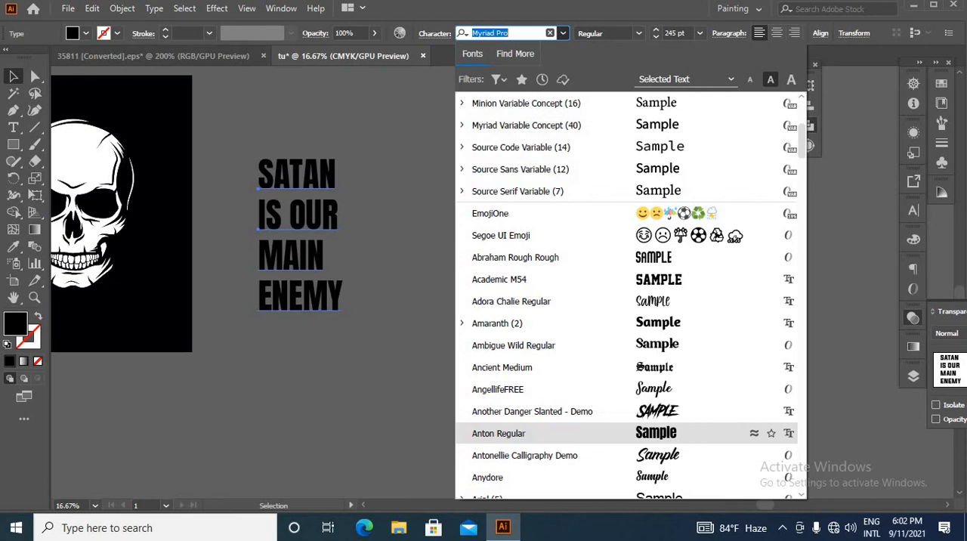
pyautogui.click(477, 435)
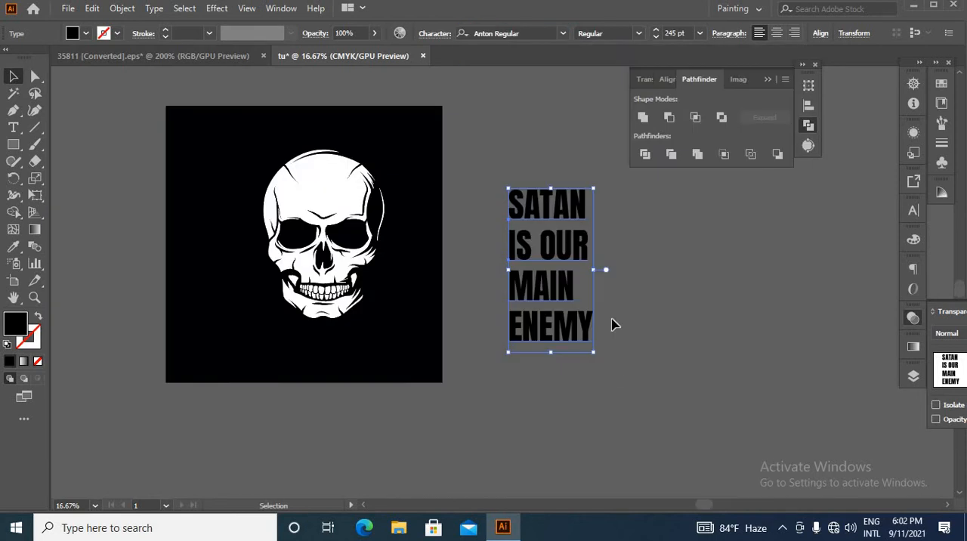
# Place a spare copy of the text off to the side, then right-align the original lines and convert them to outlines
pyautogui.moveTo(534, 248); pyautogui.dragTo(822, 263)
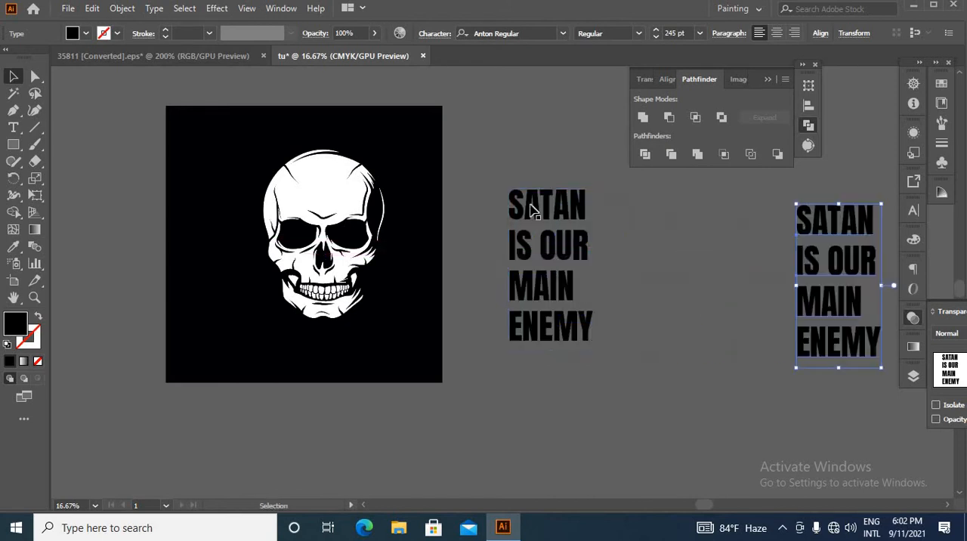
pyautogui.rightClick(639, 184)
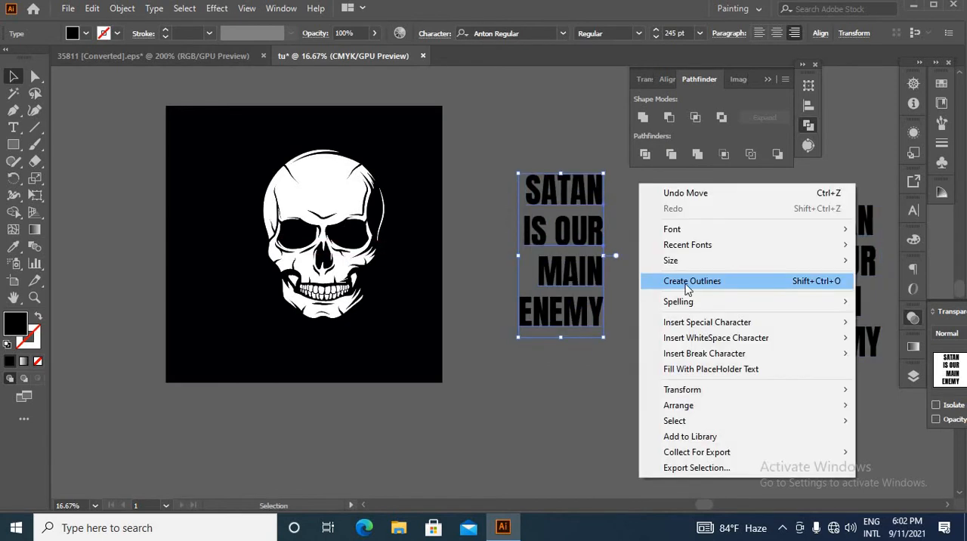
pyautogui.click(688, 289)
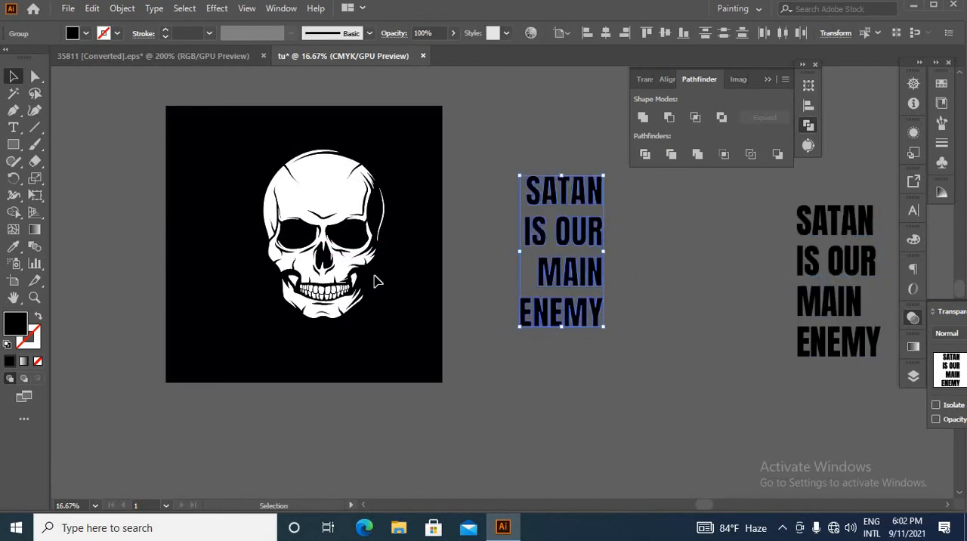
# Recolour the outlined text white by sampling the skull with the Eyedropper
pyautogui.click(12, 247)
pyautogui.click(268, 191)
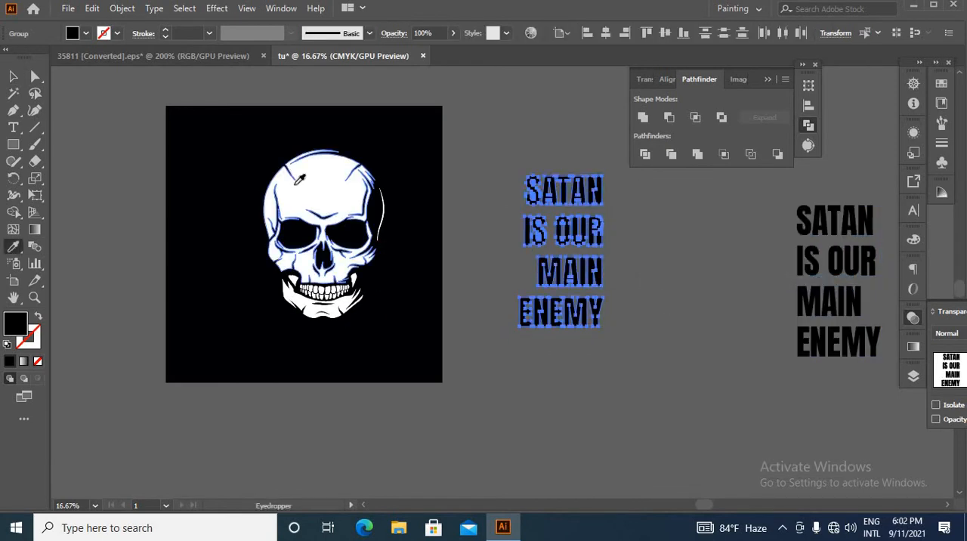
pyautogui.click(13, 76)
# Centre the skull group vertically and horizontally on the black square
pyautogui.click(306, 195)
pyautogui.click(666, 34)
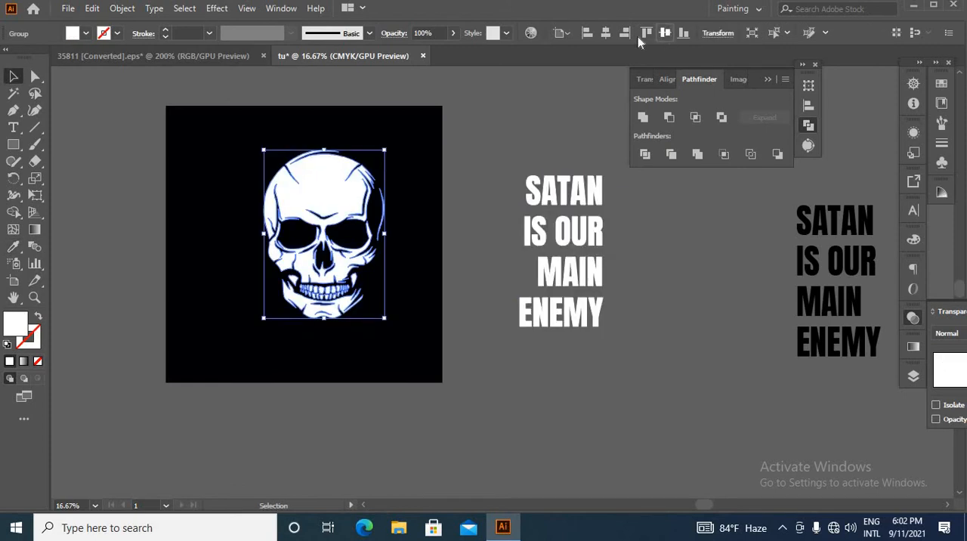
pyautogui.click(605, 34)
pyautogui.click(468, 166)
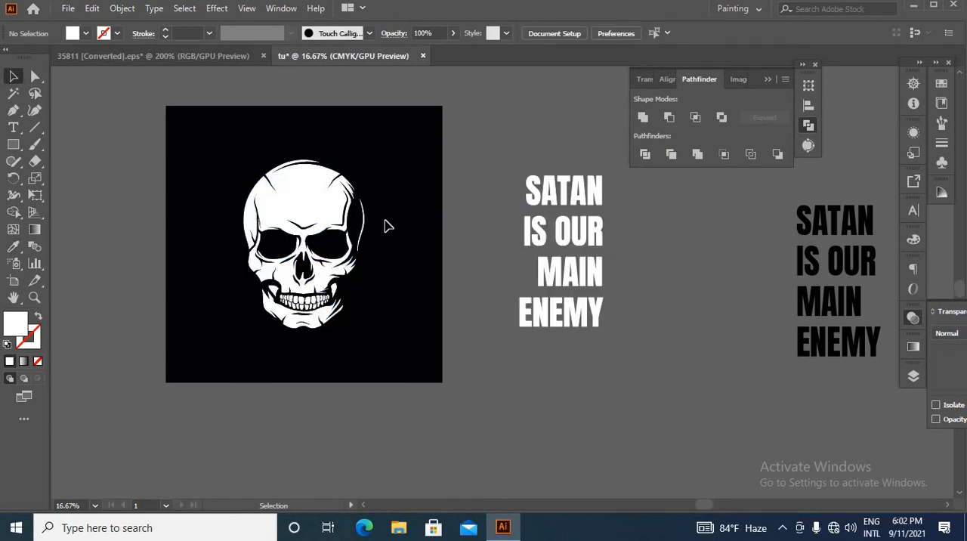
# Show the rulers and place a vertical guide near the middle of the skull
pyautogui.hotkey('ctrl', 'r')
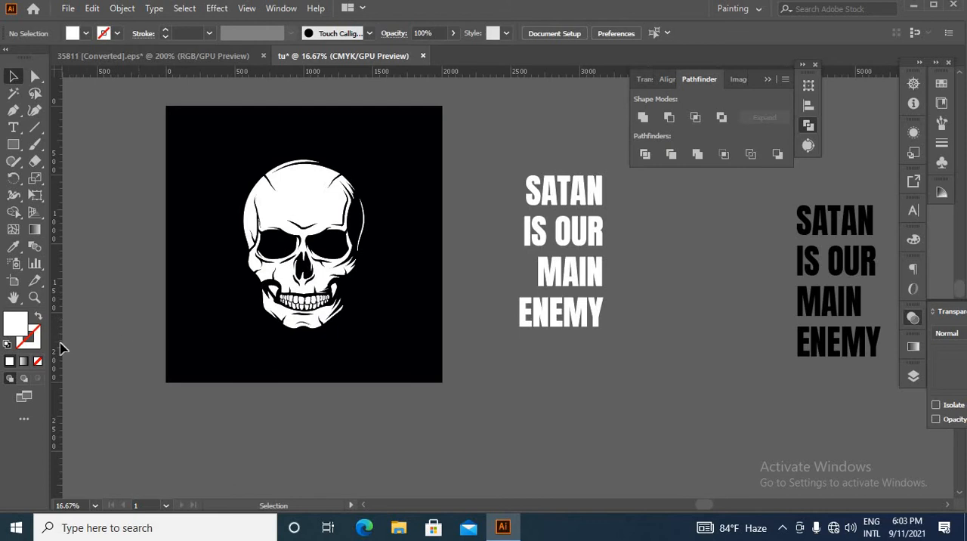
pyautogui.moveTo(60, 343); pyautogui.dragTo(80, 343)
pyautogui.moveTo(287, 348); pyautogui.dragTo(297, 347)
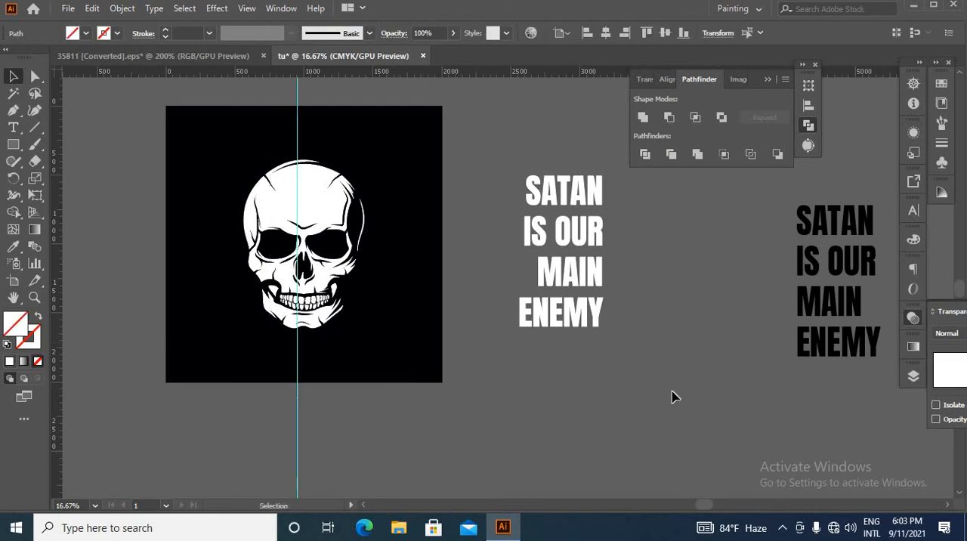
pyautogui.click(488, 429)
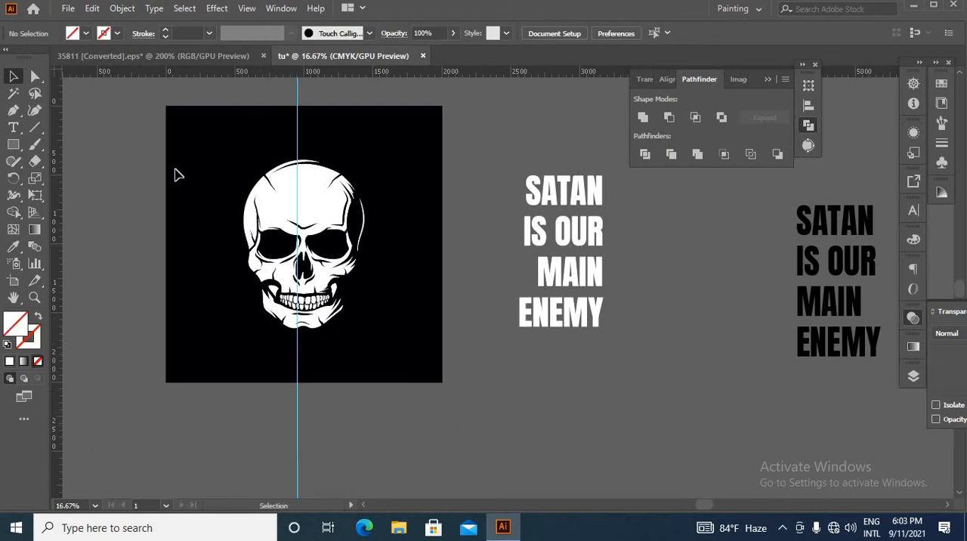
# Align the vertical guide to the horizontal centre of the skull and the black square
pyautogui.hotkey('ctrl', 'a')
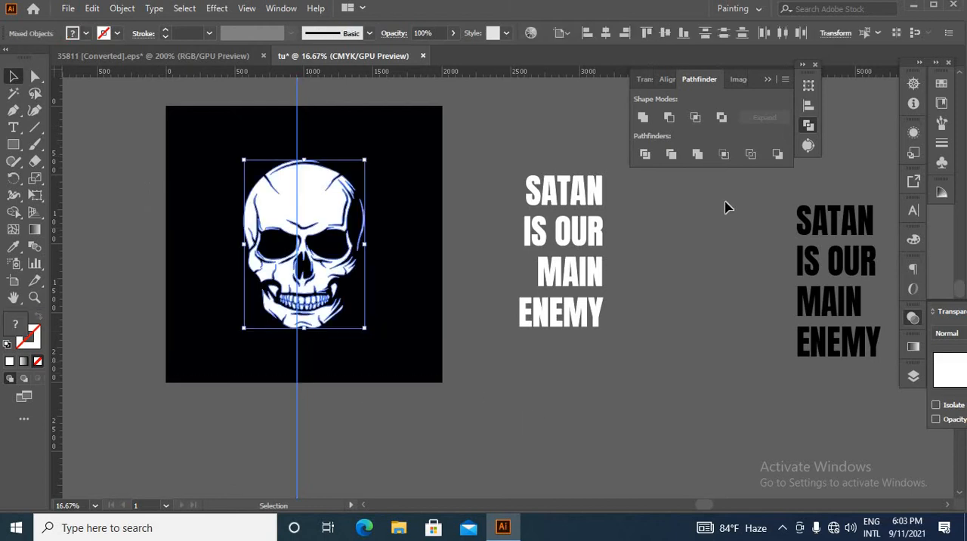
pyautogui.click(663, 34)
pyautogui.click(169, 452)
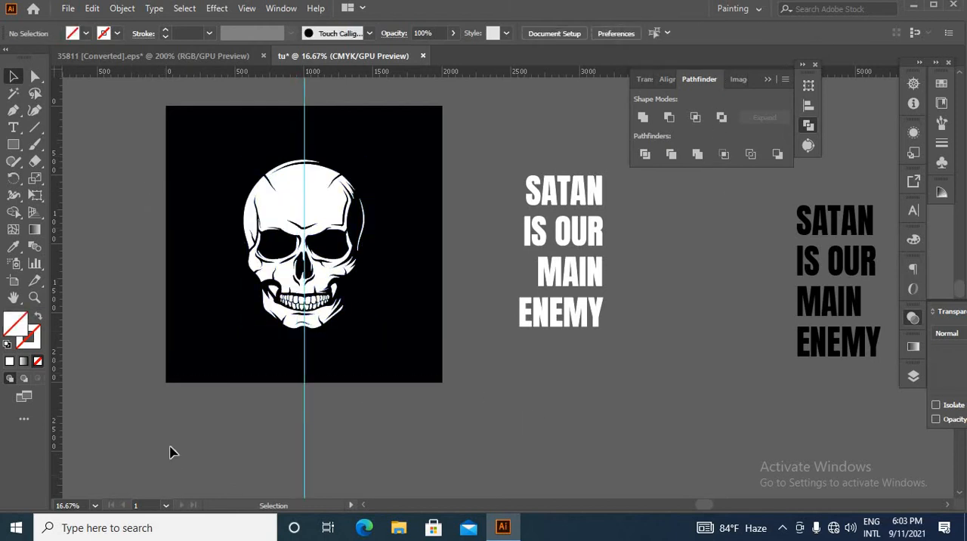
pyautogui.moveTo(492, 442); pyautogui.dragTo(498, 440)
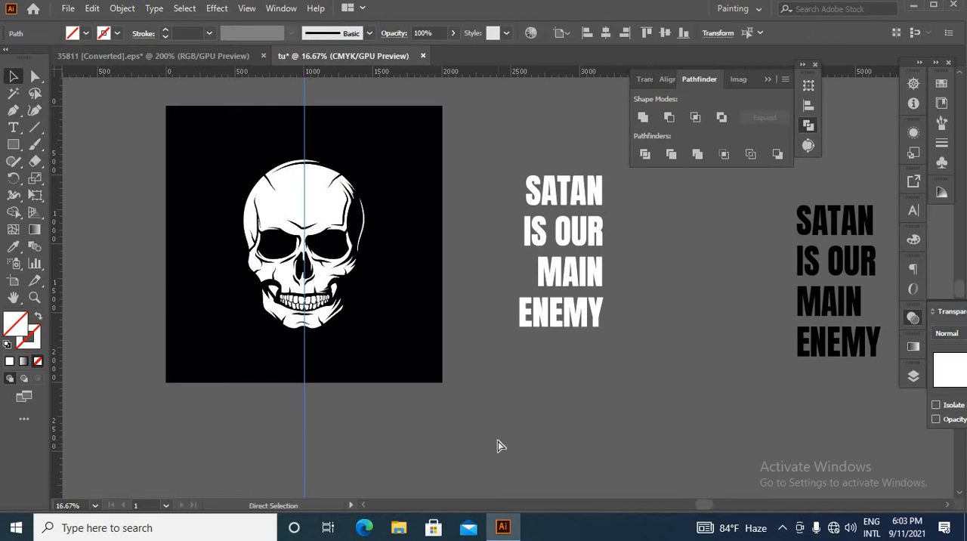
pyautogui.click(498, 441)
# Move the white outlined text over the skull's left half with its right edge against the centre guide
pyautogui.scroll(-1, 568, 410)
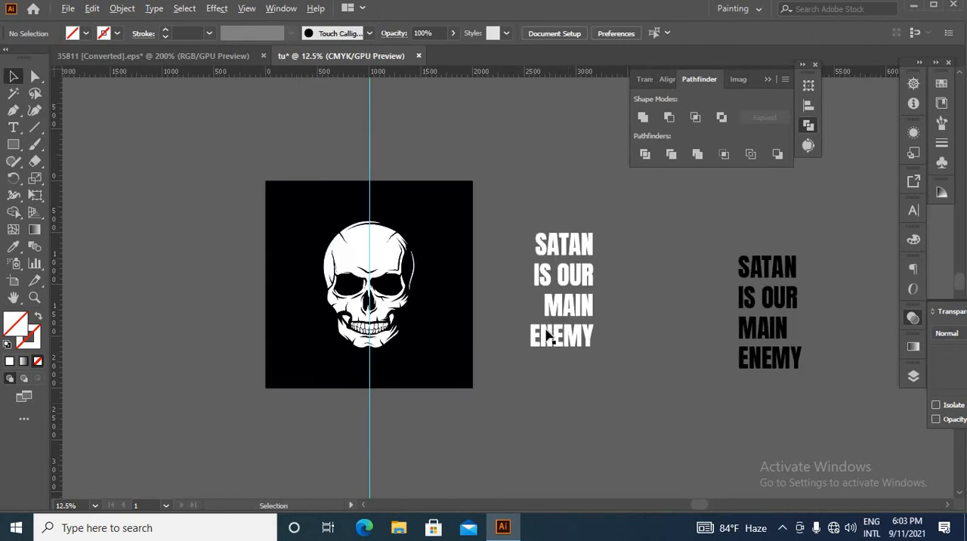
pyautogui.moveTo(581, 311); pyautogui.dragTo(355, 292)
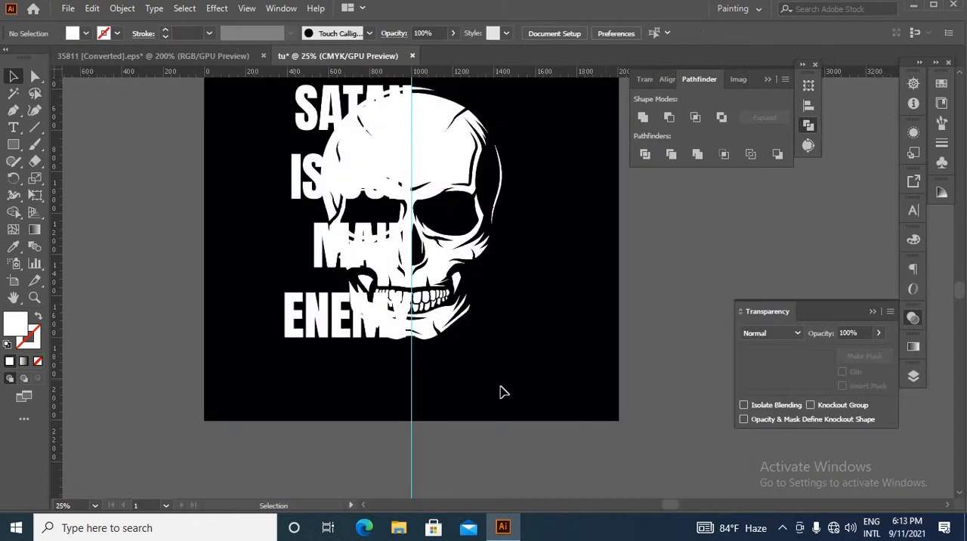
pyautogui.scroll(2, 501, 390)
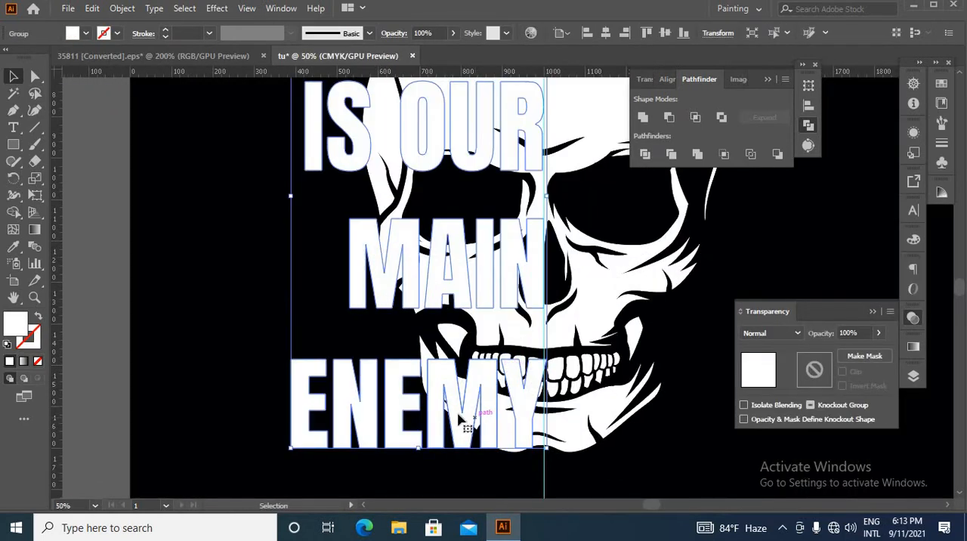
# Isolate the text group and scale MAIN, IS OUR and SATAN proportionally to ENEMY's width, keeping their right edges on the guide
pyautogui.doubleClick(355, 296)
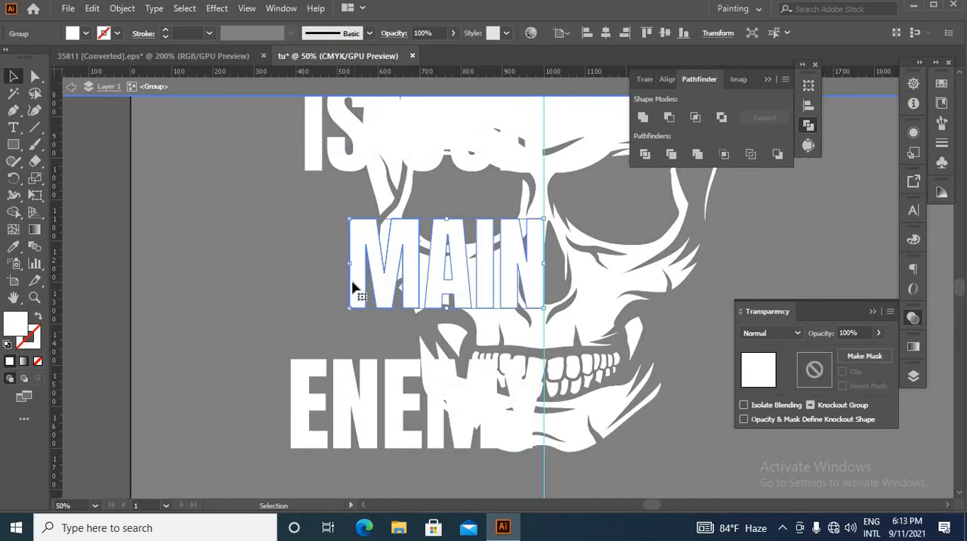
pyautogui.moveTo(350, 265); pyautogui.dragTo(294, 277)
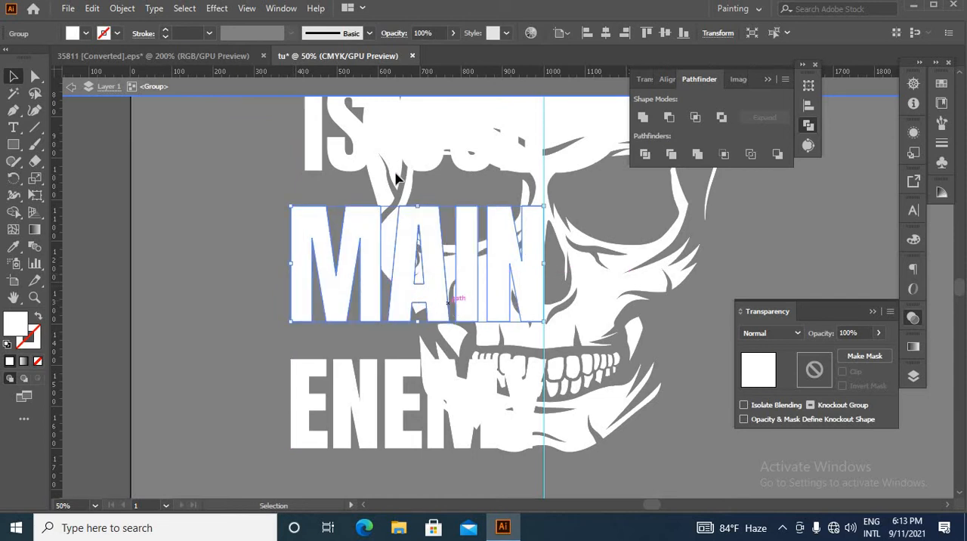
pyautogui.scroll(1, 408, 202)
pyautogui.scroll(-3, 340, 214)
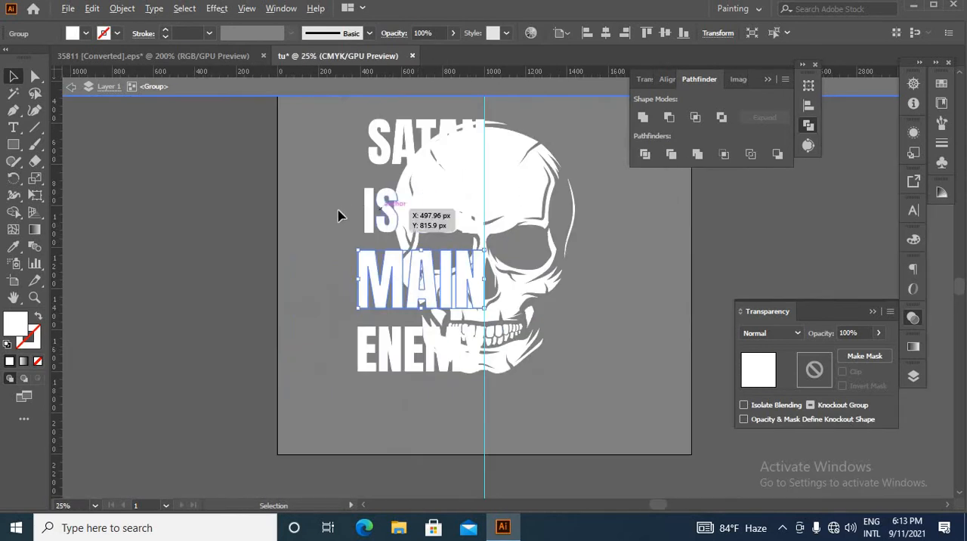
pyautogui.scroll(2, 379, 220)
pyautogui.click(387, 217)
pyautogui.moveTo(371, 216); pyautogui.dragTo(373, 220)
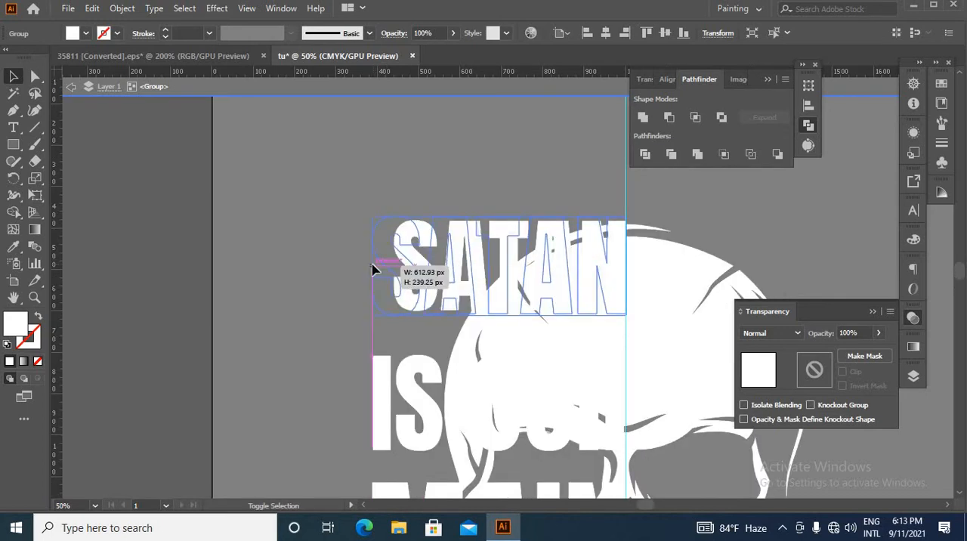
pyautogui.moveTo(373, 269); pyautogui.dragTo(372, 269)
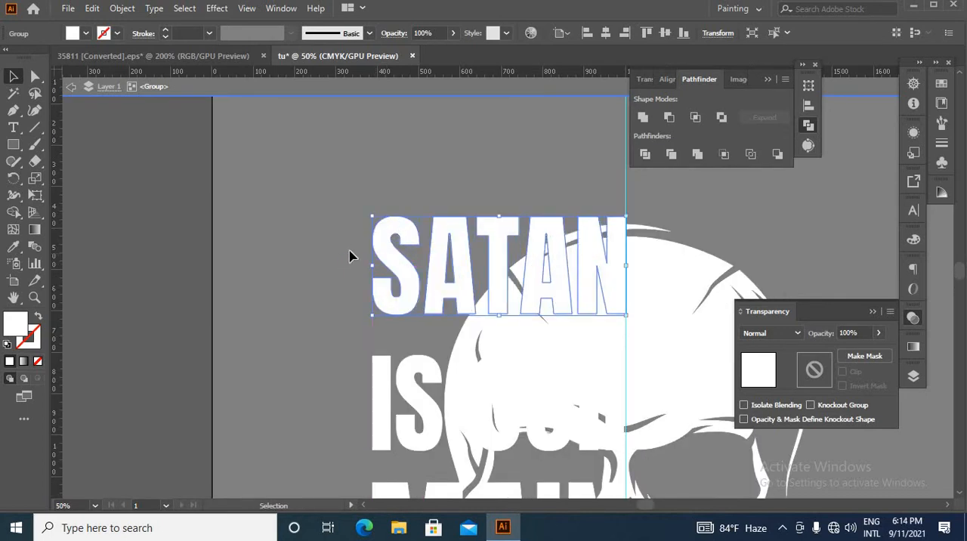
# Nudge SATAN down until its gap to IS OUR matches the spacing of the other lines, and exit isolation mode
pyautogui.scroll(-1, 476, 264)
pyautogui.click(522, 252)
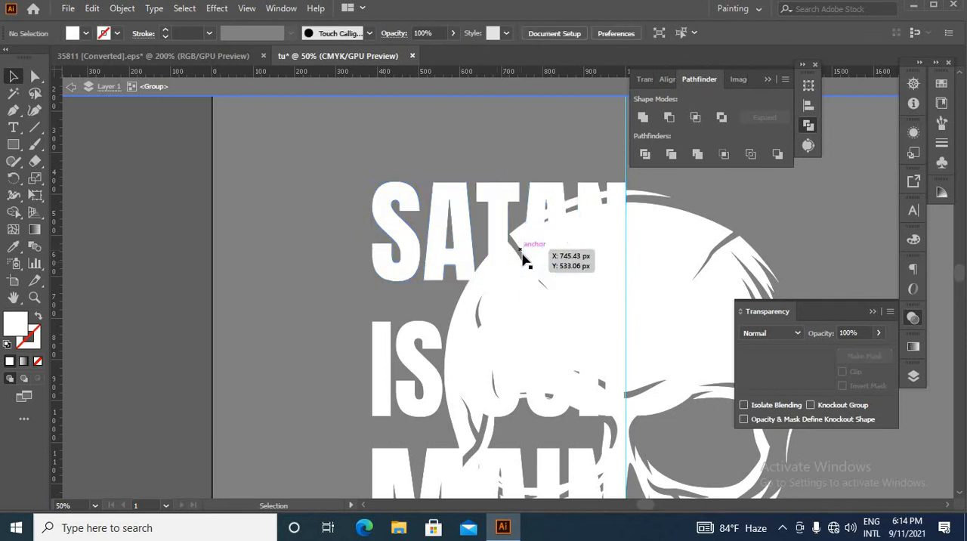
pyautogui.click(523, 262)
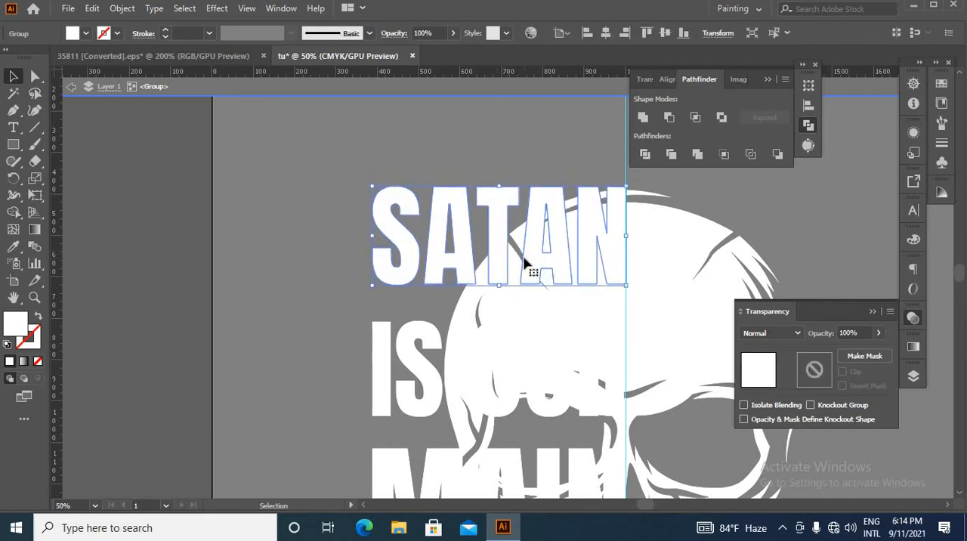
pyautogui.scroll(-6, 527, 264)
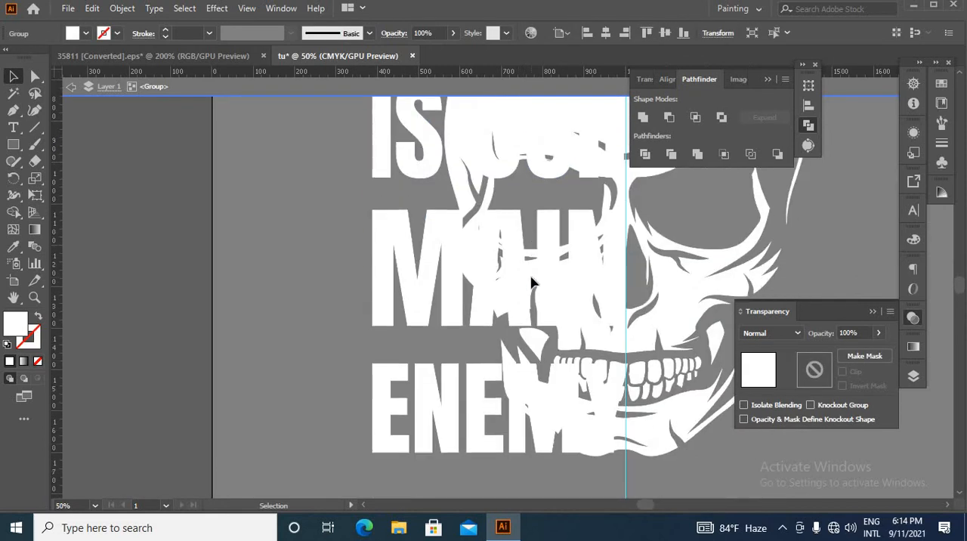
pyautogui.scroll(3, 531, 281)
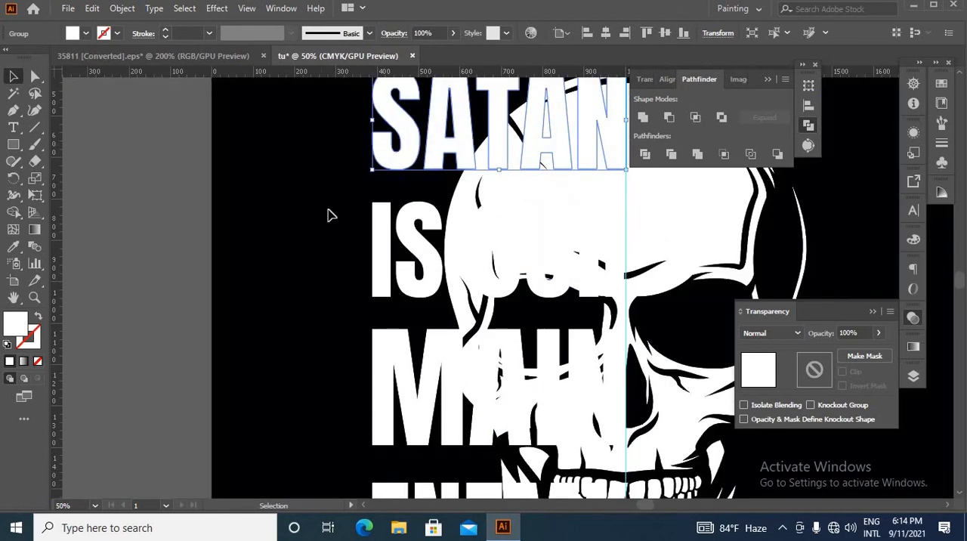
pyautogui.click(426, 317)
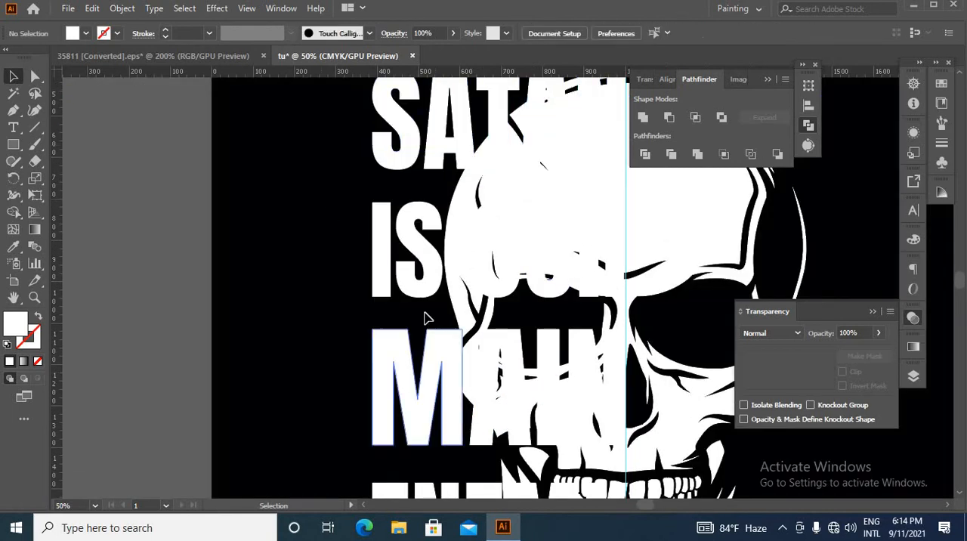
# Offset the paths of the whole text group by 10 px with round joins
pyautogui.click(390, 275)
pyautogui.click(122, 8)
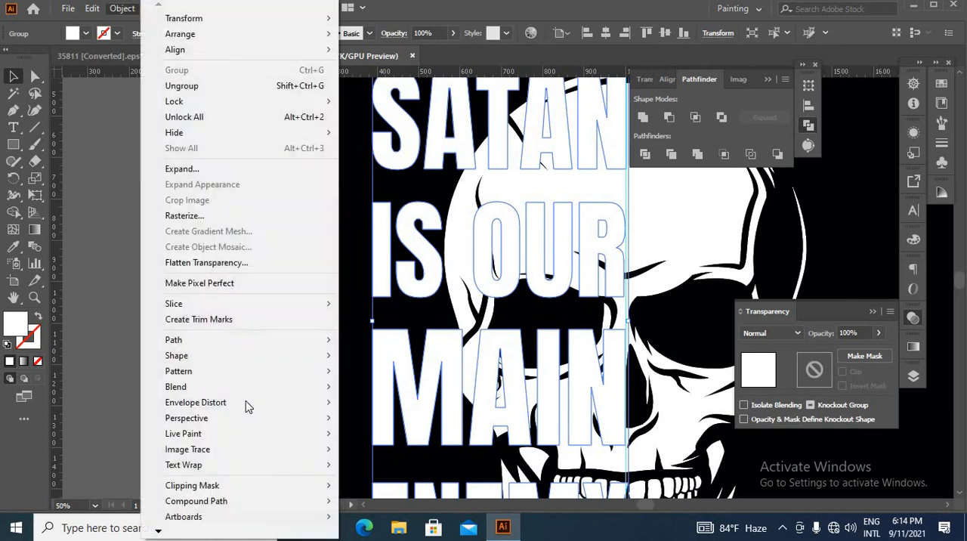
pyautogui.moveTo(187, 340)
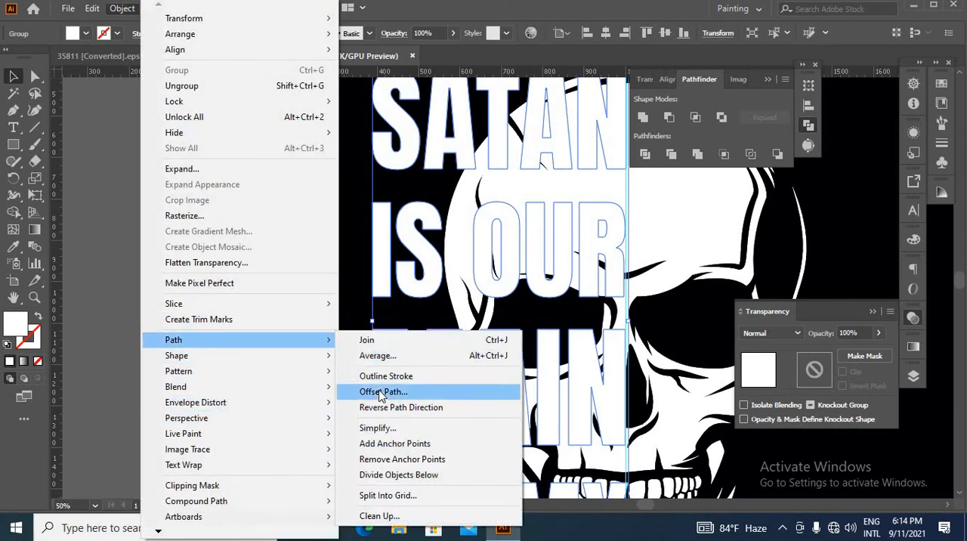
pyautogui.click(383, 391)
pyautogui.click(643, 393)
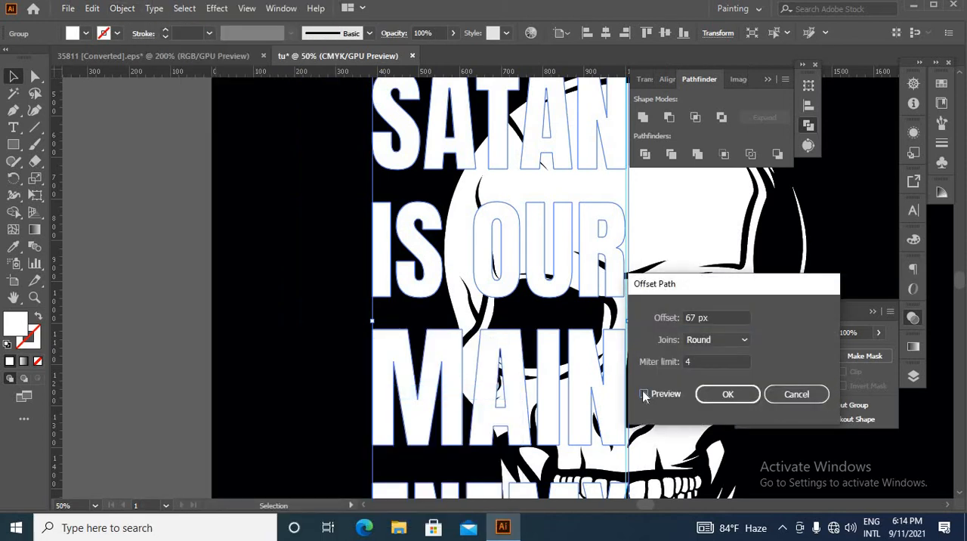
pyautogui.moveTo(674, 311); pyautogui.dragTo(608, 319)
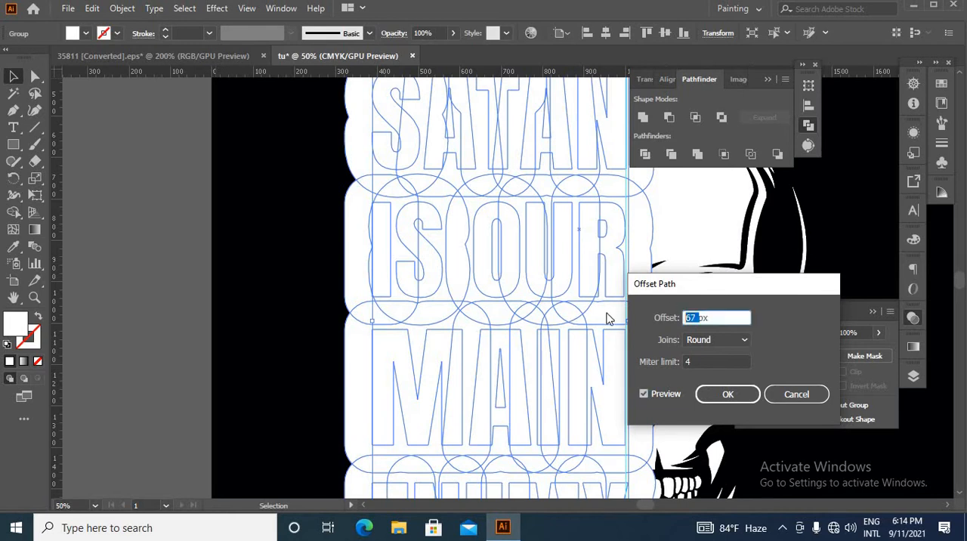
pyautogui.press('Down')
pyautogui.press('Down')
pyautogui.press('Down')
pyautogui.press('Down')
pyautogui.press('Down')
pyautogui.press('Down')
pyautogui.press('Down')
pyautogui.press('Down')
pyautogui.press('Down')
pyautogui.press('Down')
pyautogui.press('Down')
pyautogui.press('Down')
pyautogui.press('Down')
pyautogui.press('Down')
pyautogui.press('Down')
pyautogui.press('Down')
pyautogui.press('Down')
pyautogui.press('Down')
pyautogui.press('Down')
pyautogui.press('Down')
pyautogui.press('Down')
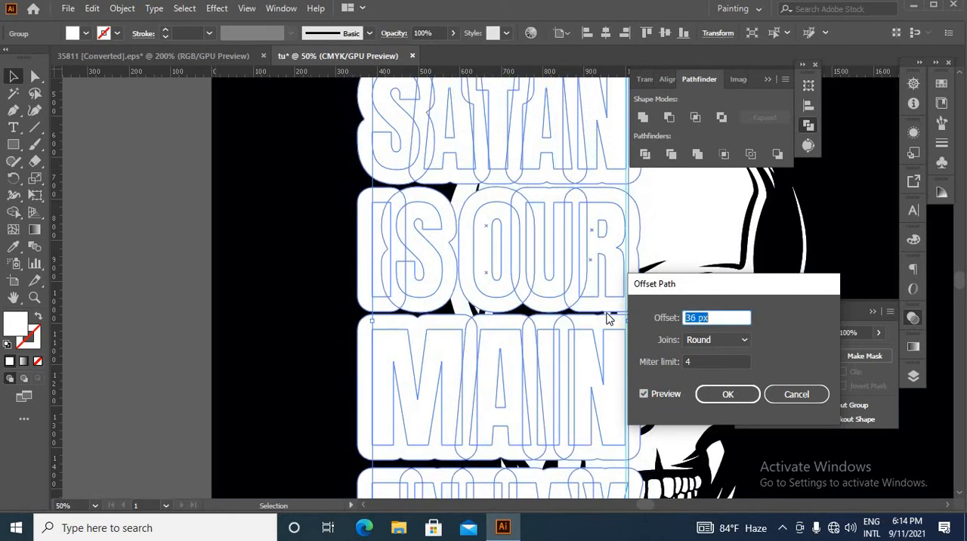
pyautogui.press('Down')
pyautogui.press('Down')
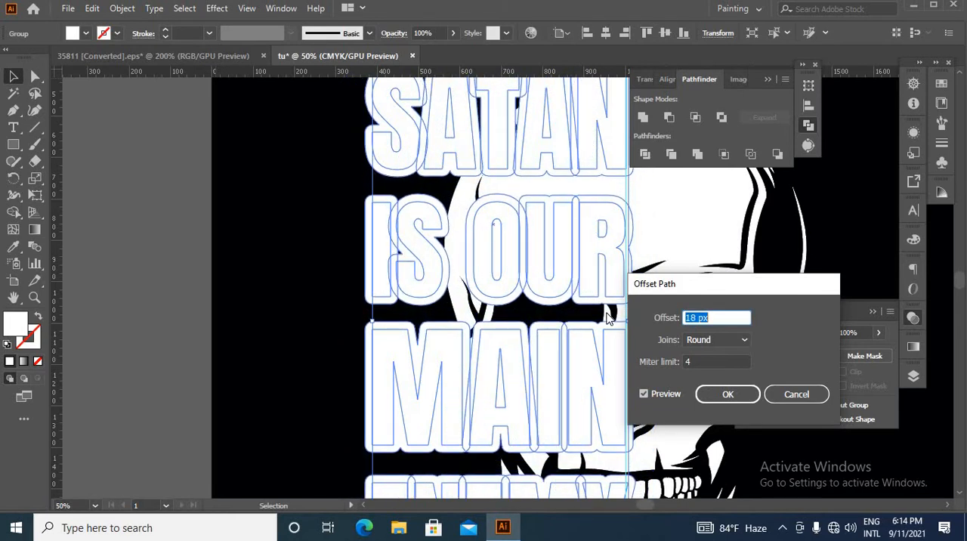
pyautogui.press('Down')
pyautogui.press('Down')
pyautogui.press('Down')
pyautogui.press('Down')
pyautogui.press('Down')
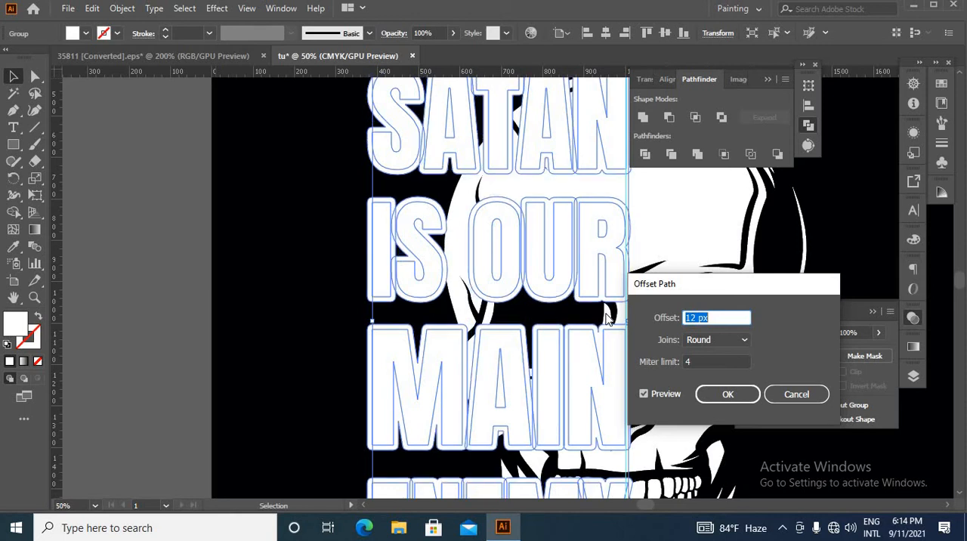
pyautogui.press('Down')
pyautogui.press('Down')
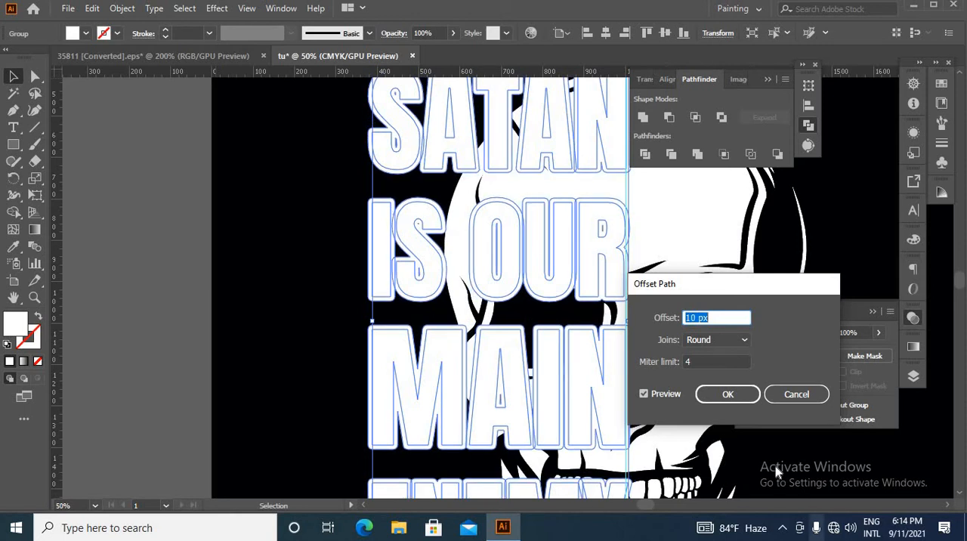
pyautogui.click(728, 394)
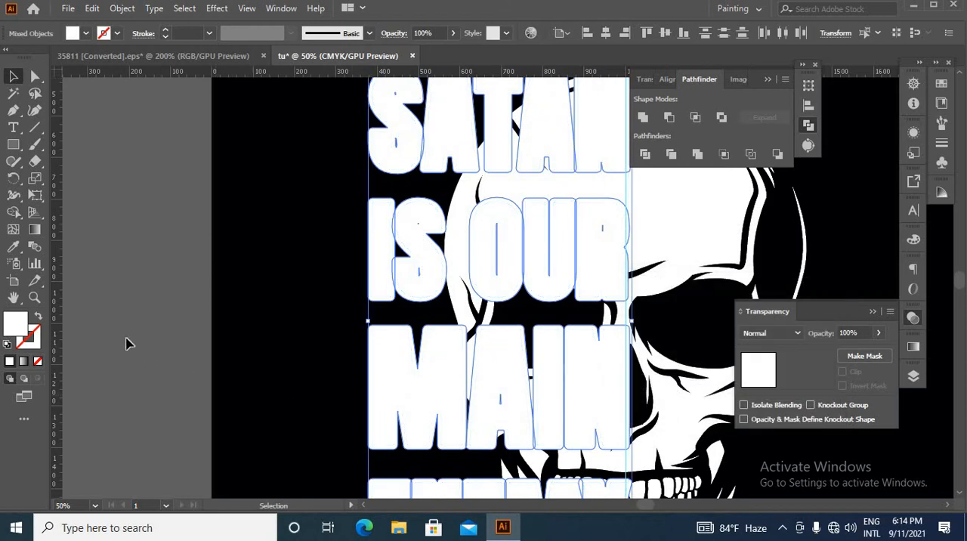
# Fill the offset outlines with the black sampled from the background using the Eyedropper
pyautogui.click(12, 246)
pyautogui.click(247, 328)
pyautogui.click(250, 331)
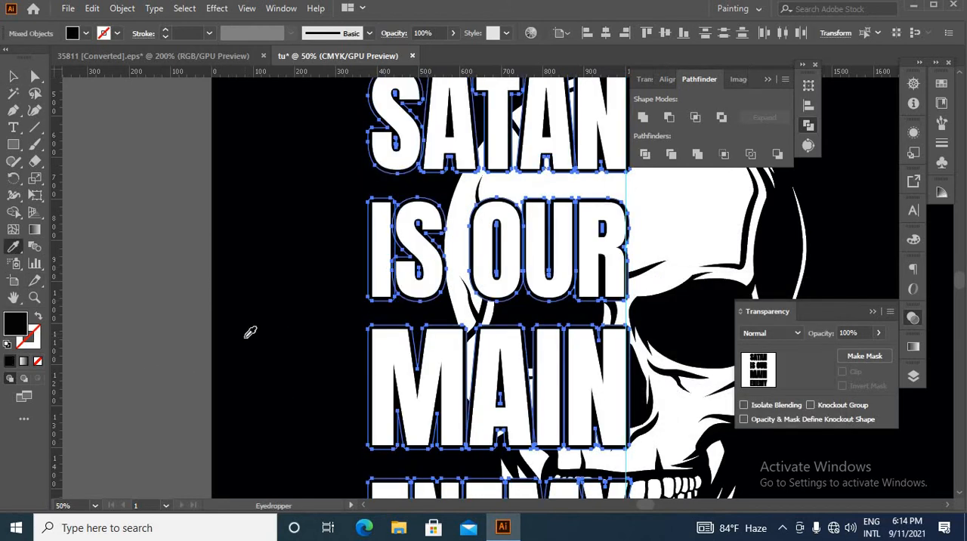
pyautogui.scroll(-1, 357, 310)
pyautogui.scroll(-3, 389, 345)
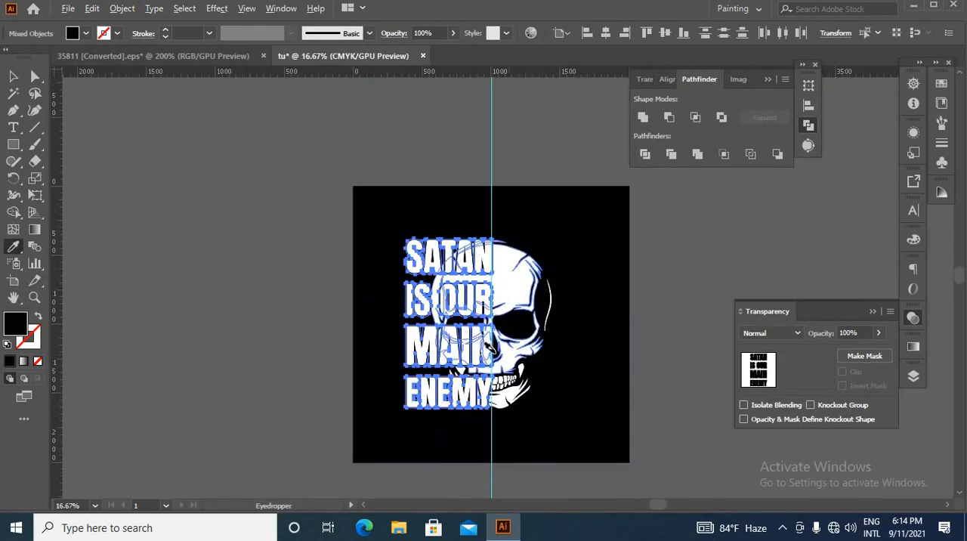
# Cut the black offset outlines and paste them in place into a new opacity mask on the skull with Clip off
pyautogui.scroll(2, 499, 347)
pyautogui.hotkey('ctrl', 'x')
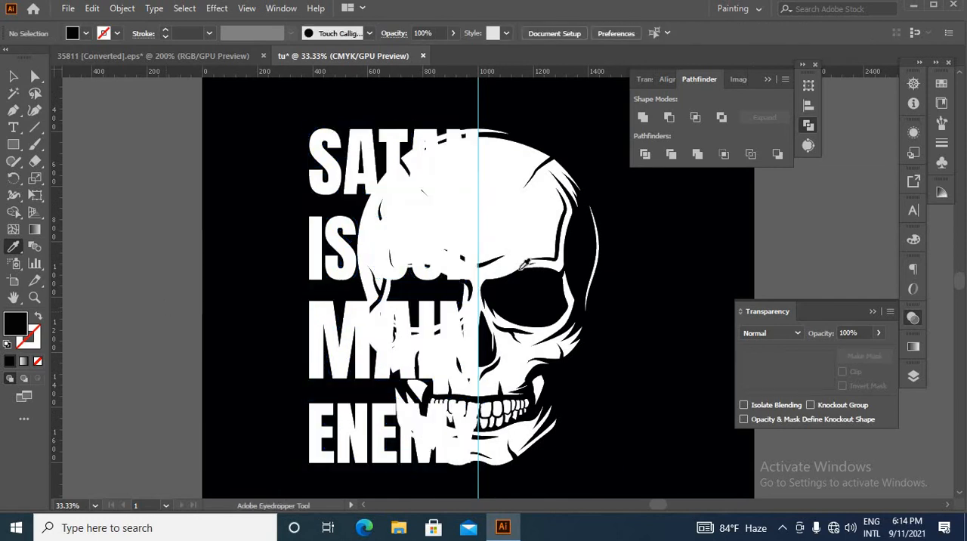
pyautogui.press('v')
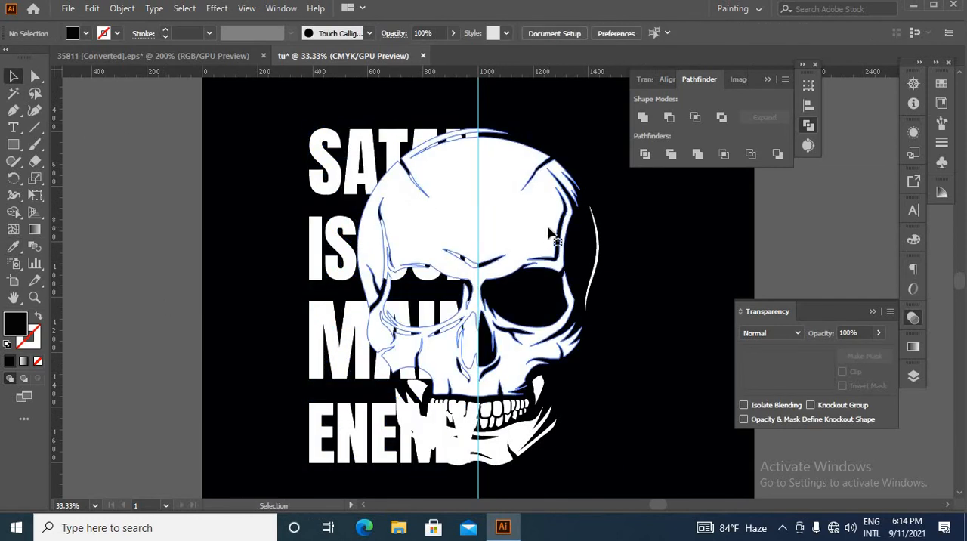
pyautogui.click(423, 170)
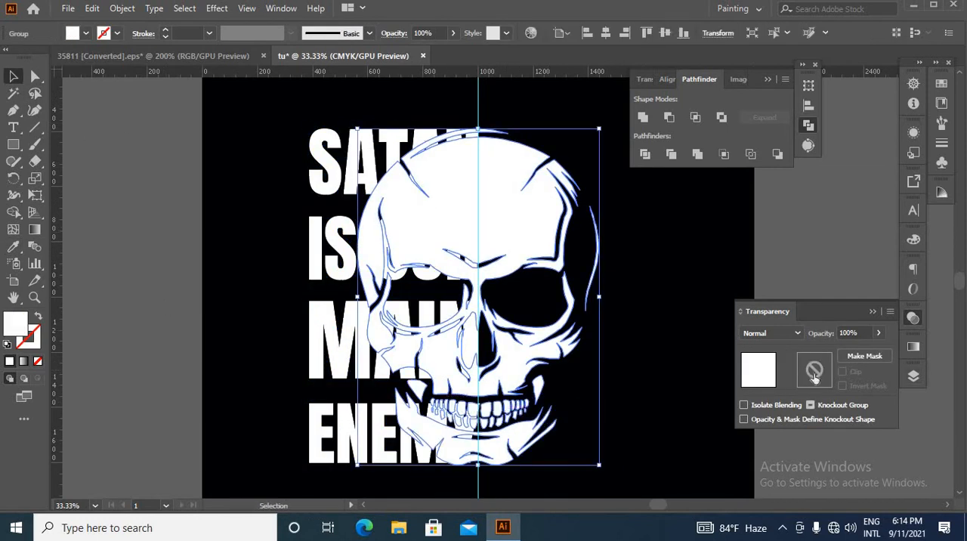
pyautogui.doubleClick(814, 377)
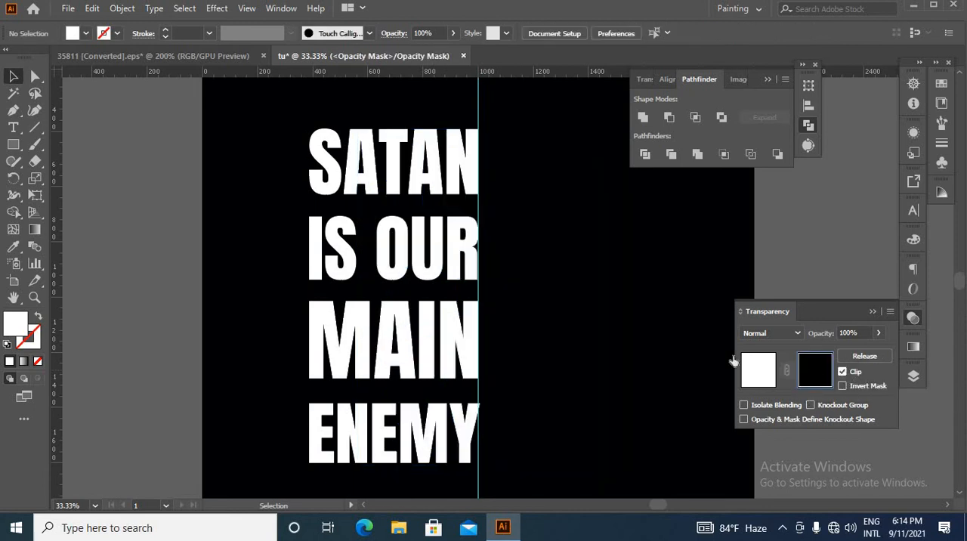
pyautogui.hotkey('ctrl', 'f')
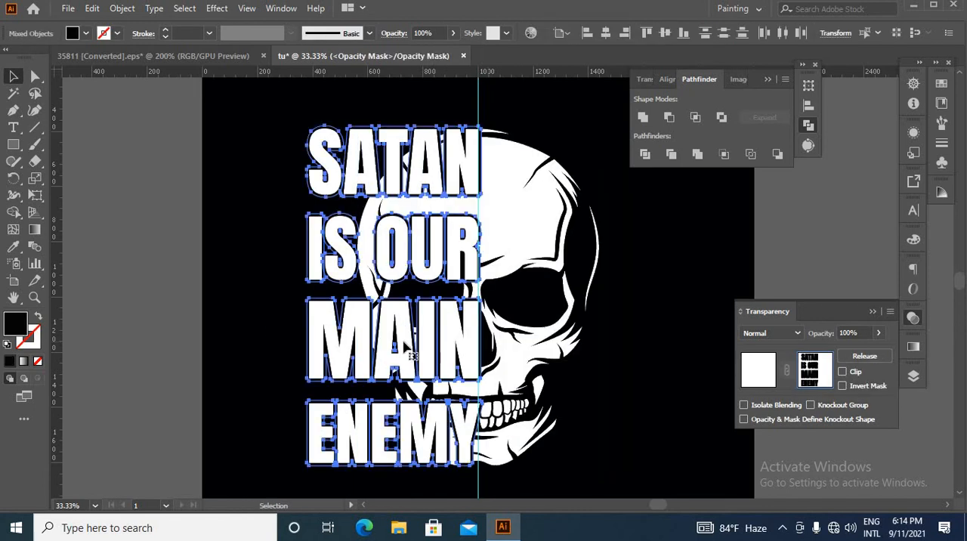
pyautogui.click(763, 385)
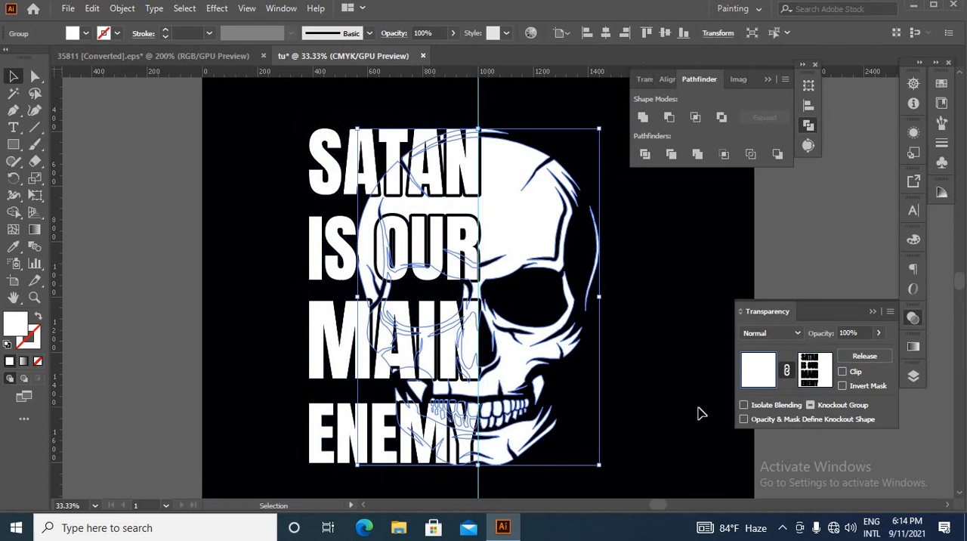
pyautogui.click(576, 432)
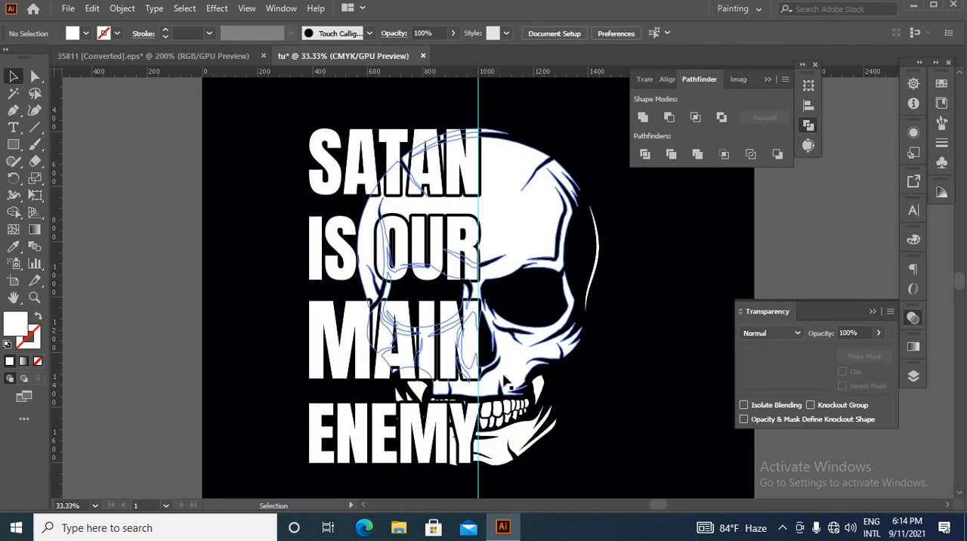
# In the skull's opacity mask, start a black Pen shape above SATAN and run it down inside the text's right edge to MAIN
pyautogui.click(457, 394)
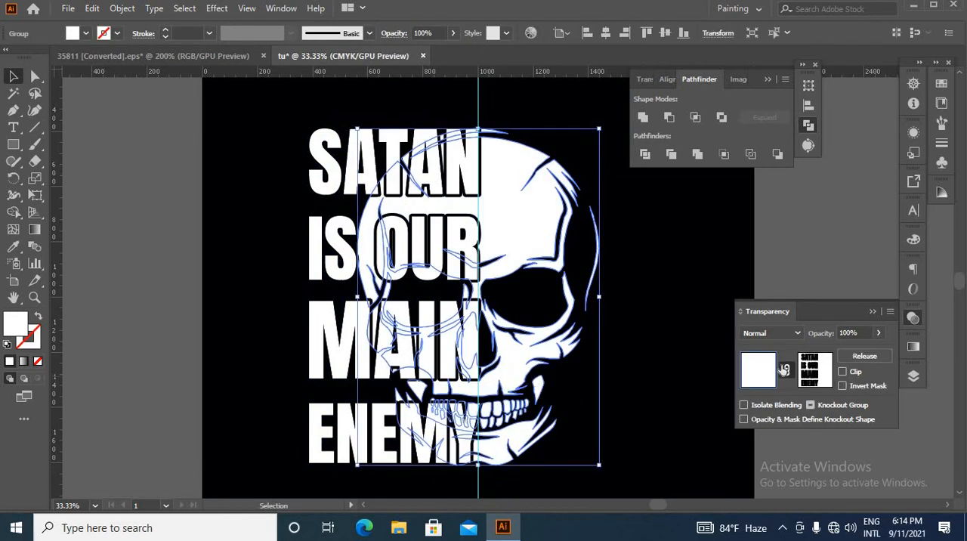
pyautogui.click(822, 378)
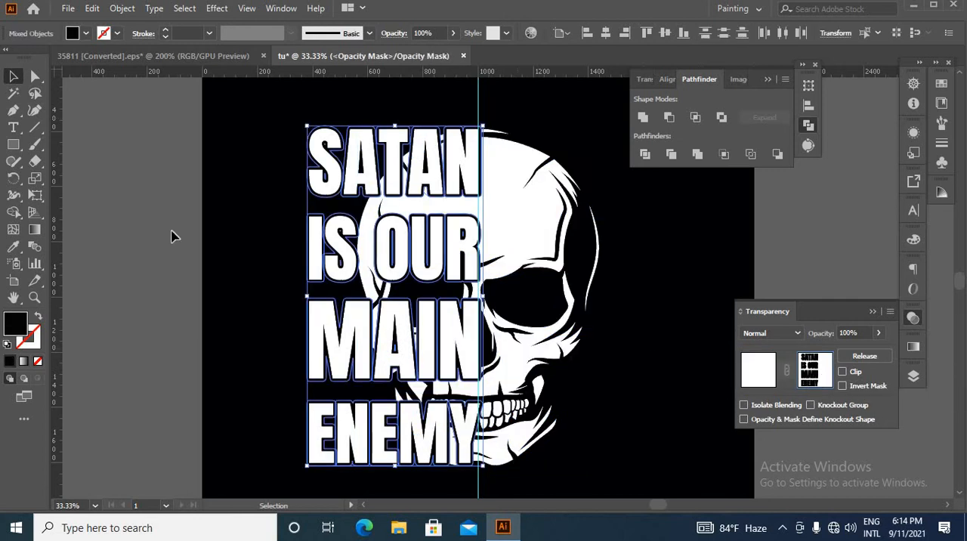
pyautogui.click(12, 112)
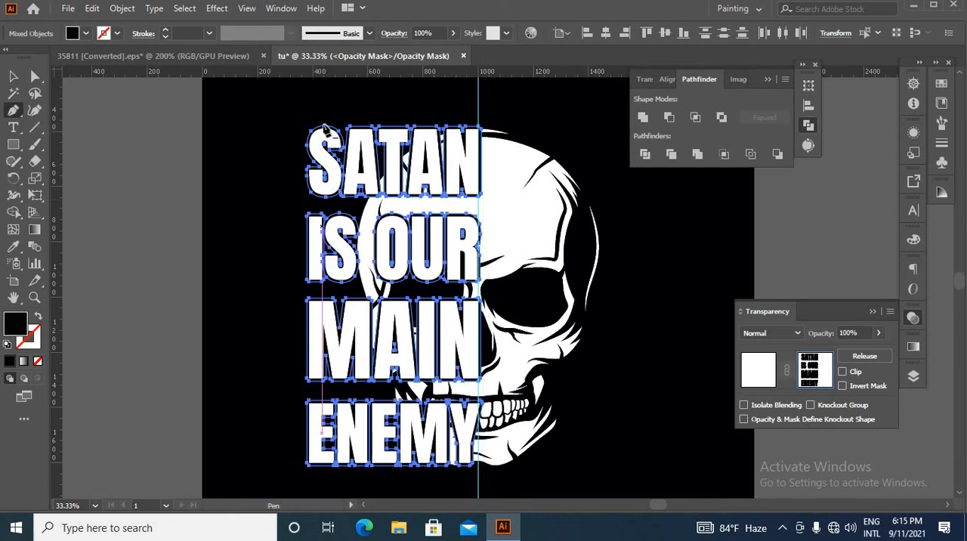
pyautogui.click(306, 109)
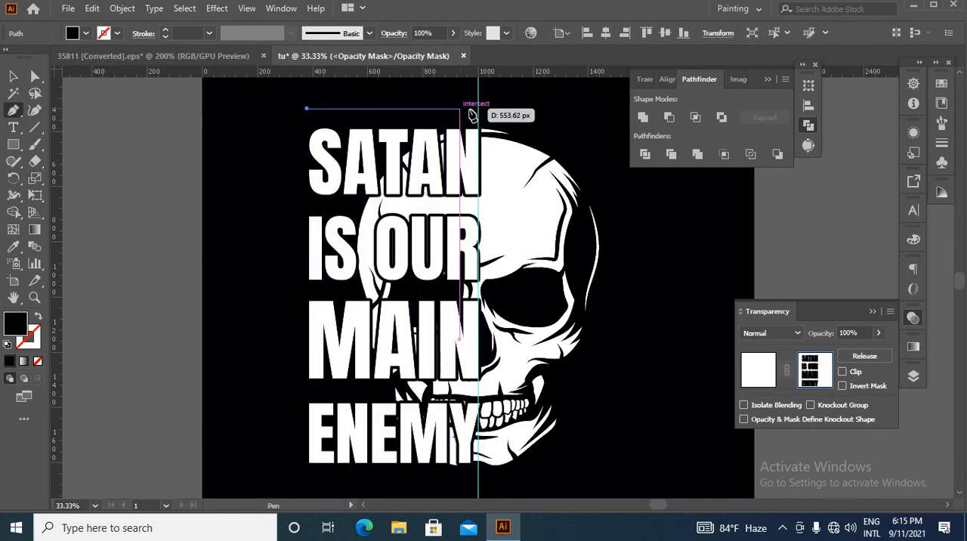
pyautogui.click(469, 109)
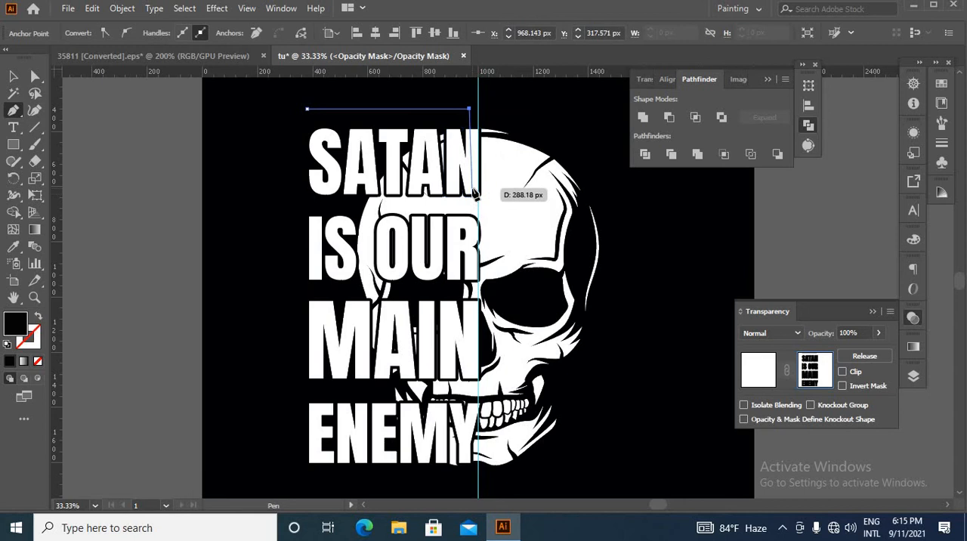
pyautogui.click(471, 189)
pyautogui.click(472, 270)
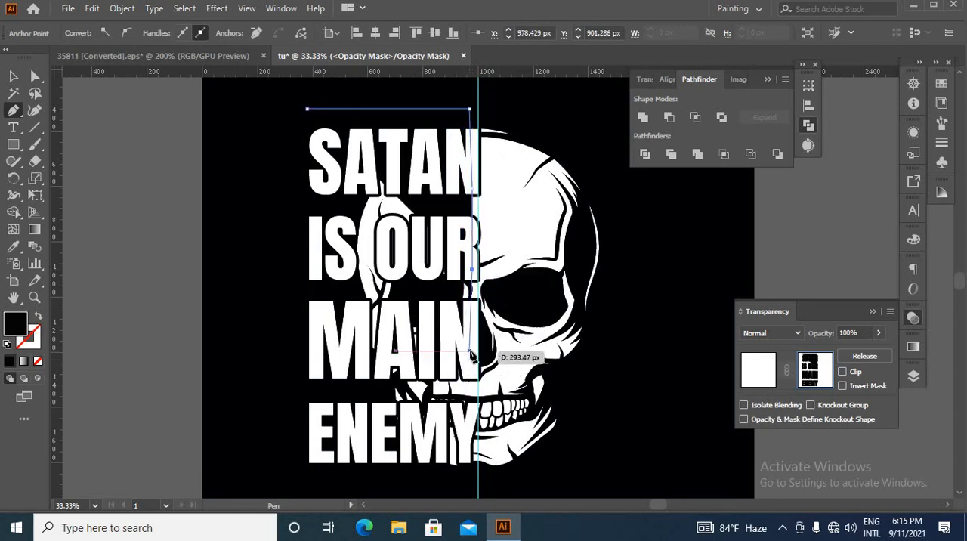
pyautogui.click(471, 349)
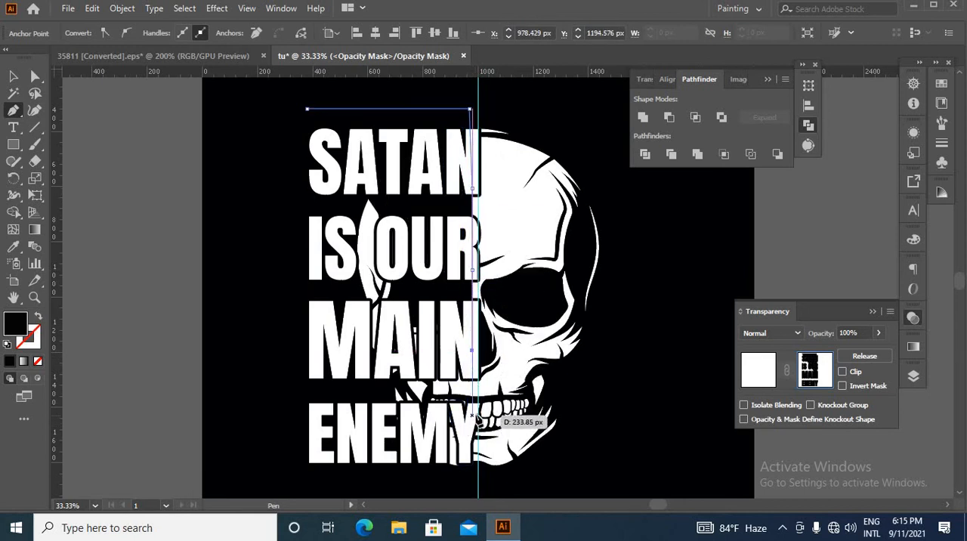
pyautogui.click(468, 433)
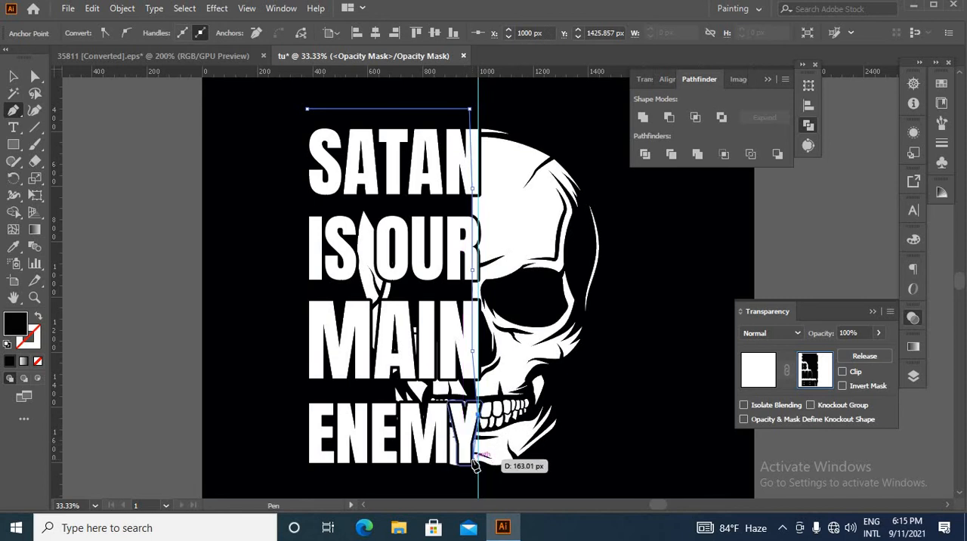
pyautogui.hotkey('ctrl', 'z')
# Continue the mask shape inside ENEMY's right edge, below the text and up its left side, closing it at the starting point
pyautogui.scroll(2, 472, 442)
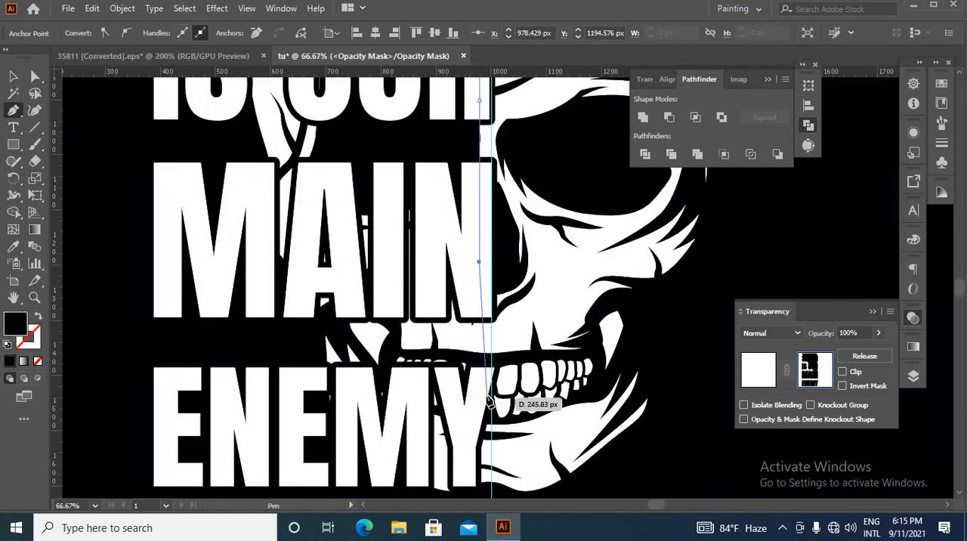
pyautogui.moveTo(503, 341); pyautogui.dragTo(502, 307)
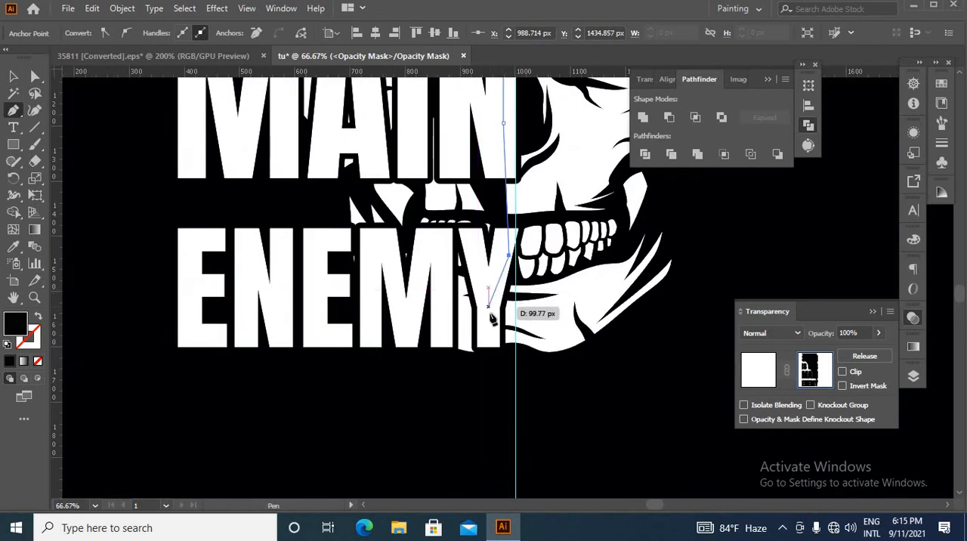
pyautogui.click(489, 307)
pyautogui.click(495, 371)
pyautogui.click(316, 400)
pyautogui.moveTo(184, 367); pyautogui.dragTo(377, 438)
pyautogui.click(376, 472)
pyautogui.moveTo(403, 219); pyautogui.dragTo(410, 467)
pyautogui.click(411, 260)
pyautogui.moveTo(458, 132); pyautogui.dragTo(457, 417)
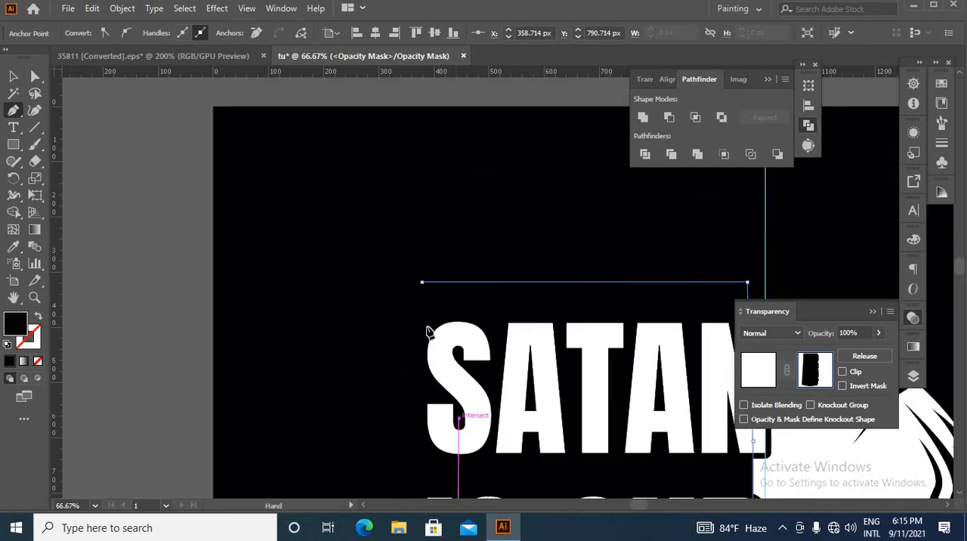
pyautogui.click(423, 284)
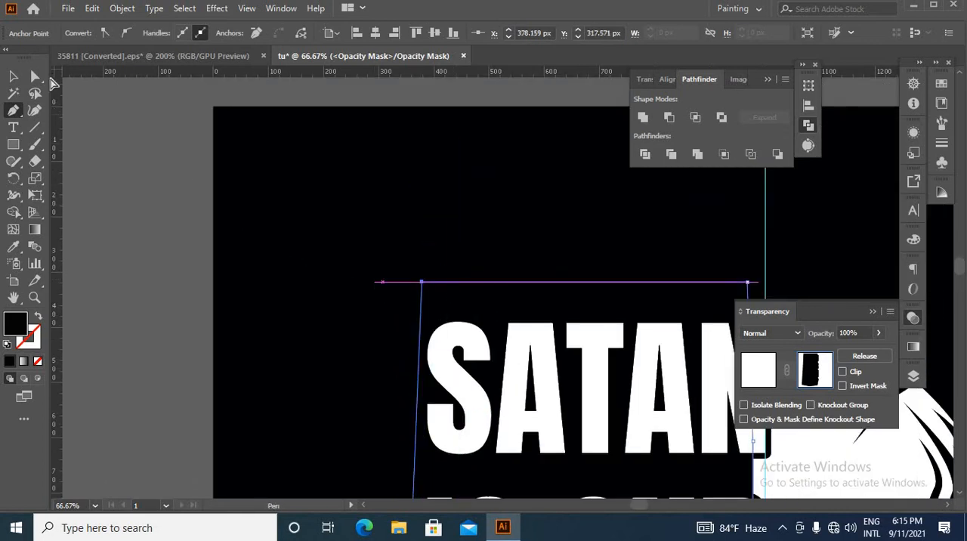
# Leave the skull's opacity mask to return to the main artwork and deselect everything
pyautogui.click(13, 76)
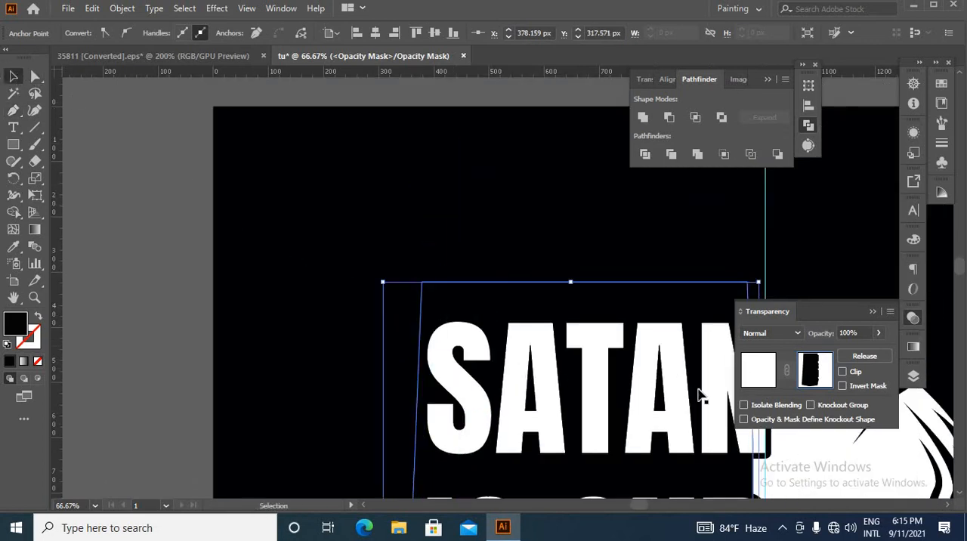
pyautogui.click(748, 377)
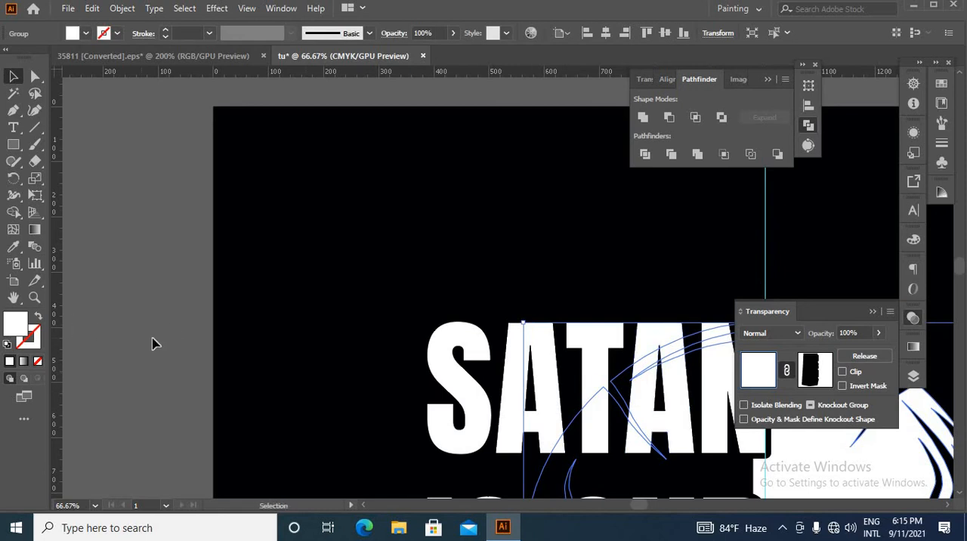
pyautogui.click(199, 350)
pyautogui.scroll(-4, 199, 350)
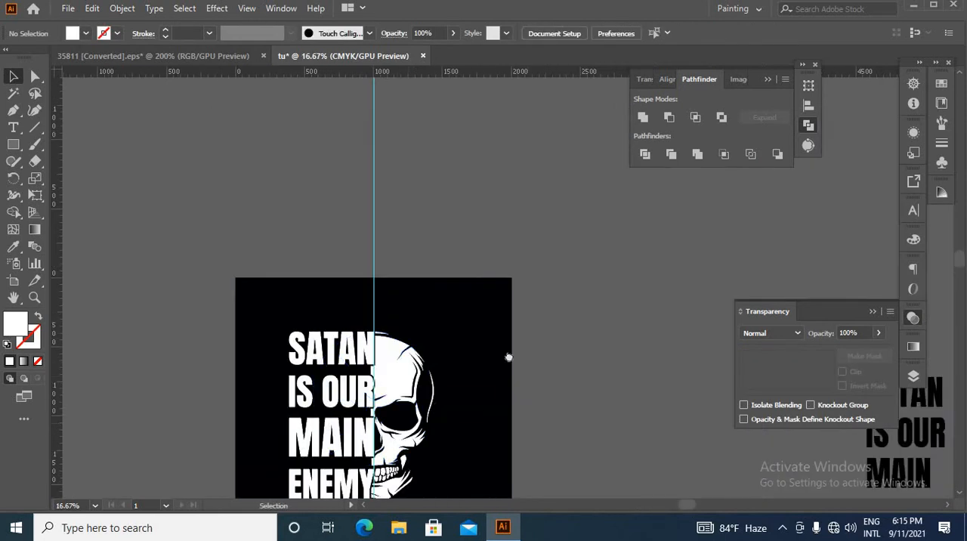
pyautogui.moveTo(508, 357); pyautogui.dragTo(463, 194)
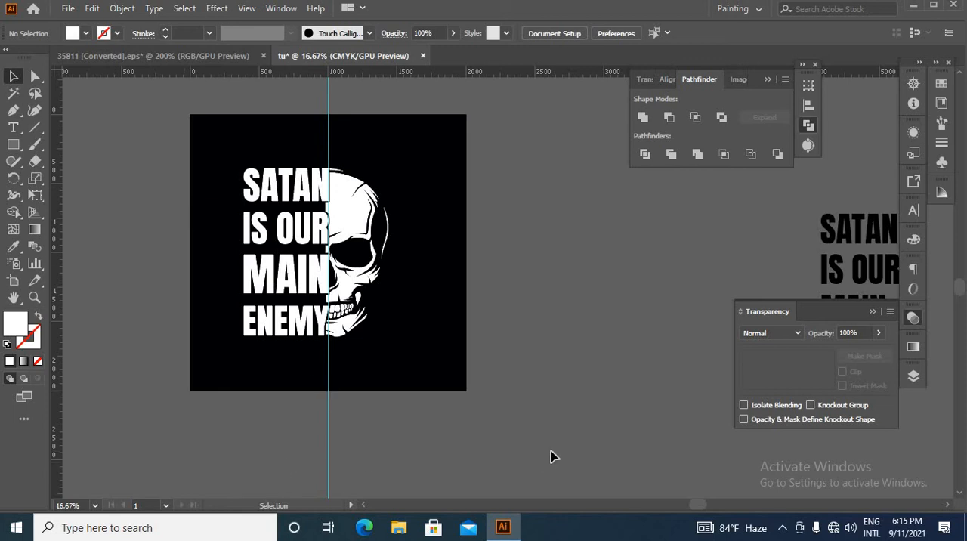
# Unlock all objects, delete the vertical guide through the artboard's centre, and lock the black background again
pyautogui.hotkey('ctrl', 'alt', '2')
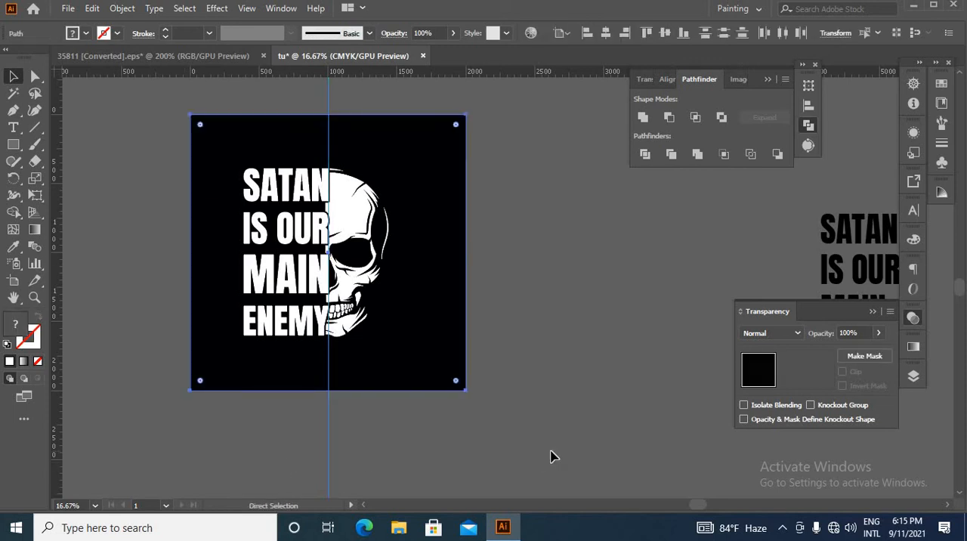
pyautogui.moveTo(493, 434); pyautogui.dragTo(264, 470)
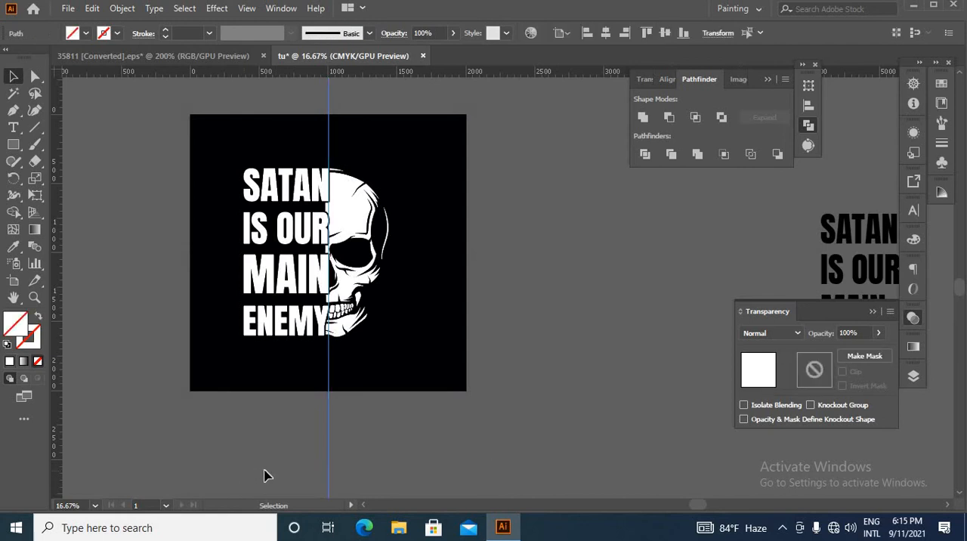
pyautogui.click(273, 459)
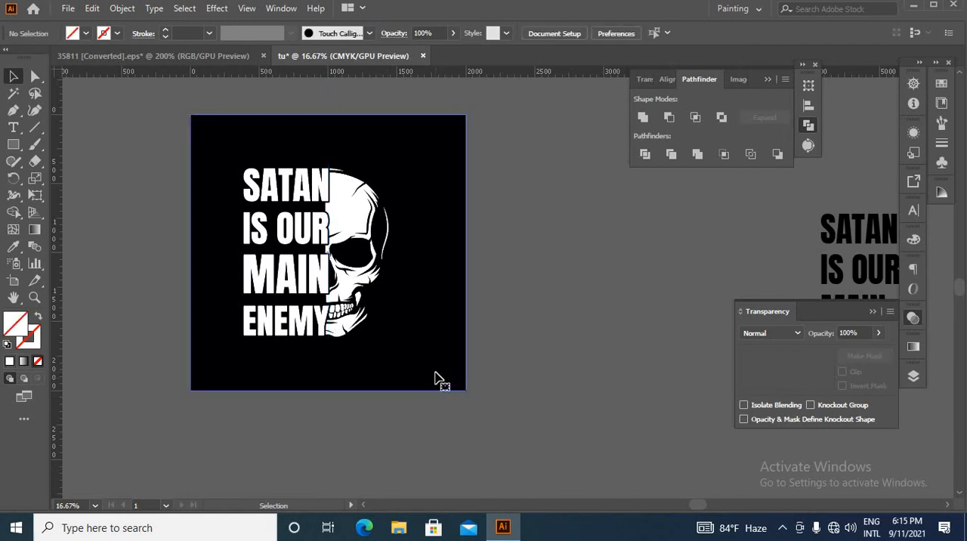
pyautogui.click(435, 380)
pyautogui.hotkey('ctrl', '2')
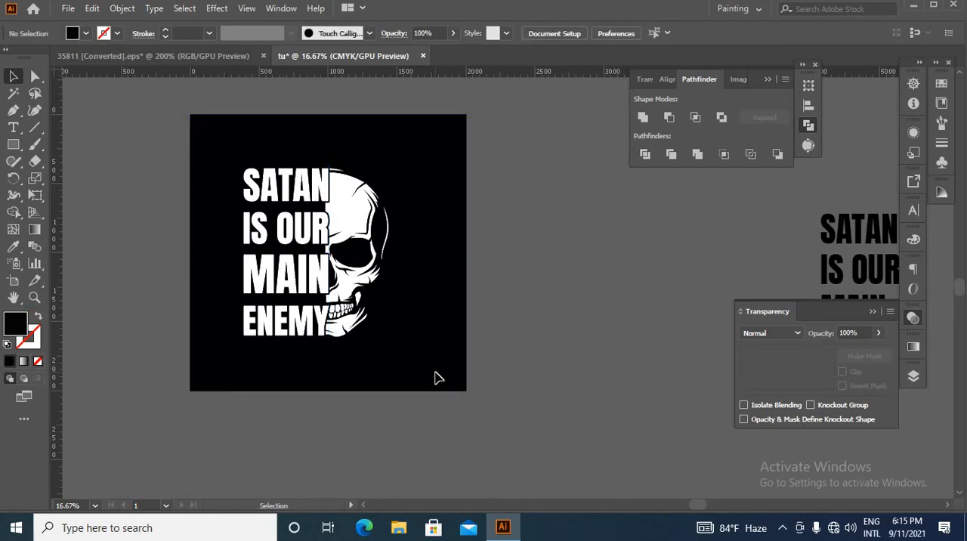
# Group the SATAN IS OUR MAIN ENEMY text together with the masked skull
pyautogui.scroll(3, 350, 329)
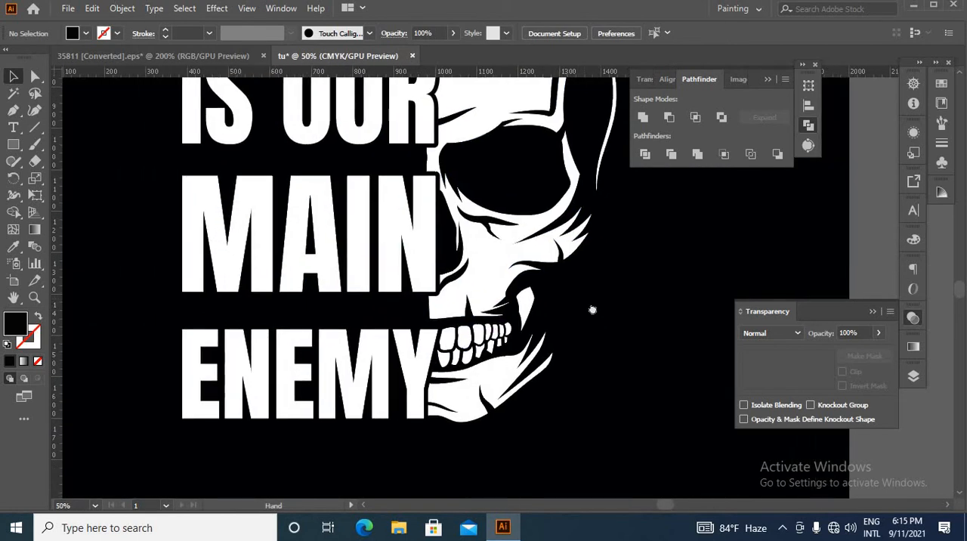
pyautogui.scroll(-2, 519, 340)
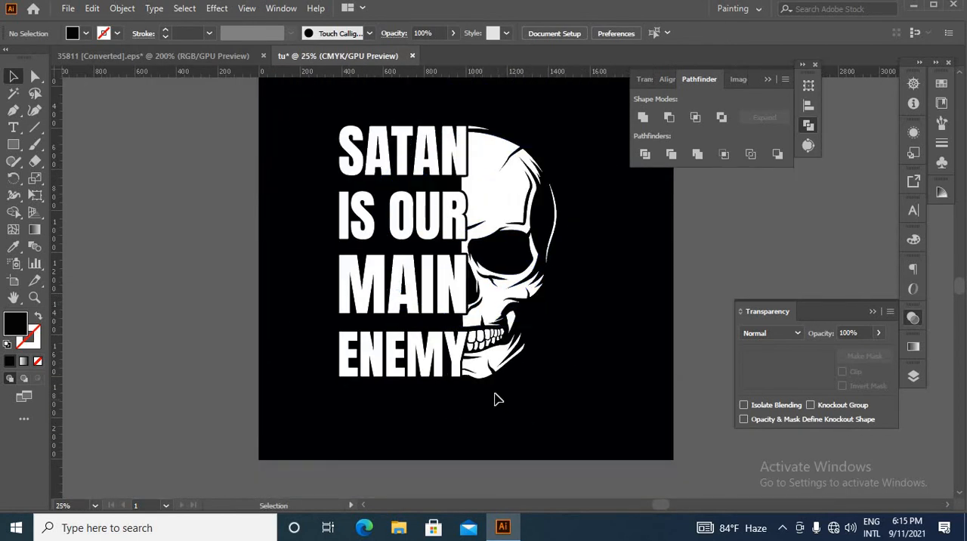
pyautogui.moveTo(317, 111); pyautogui.dragTo(635, 411)
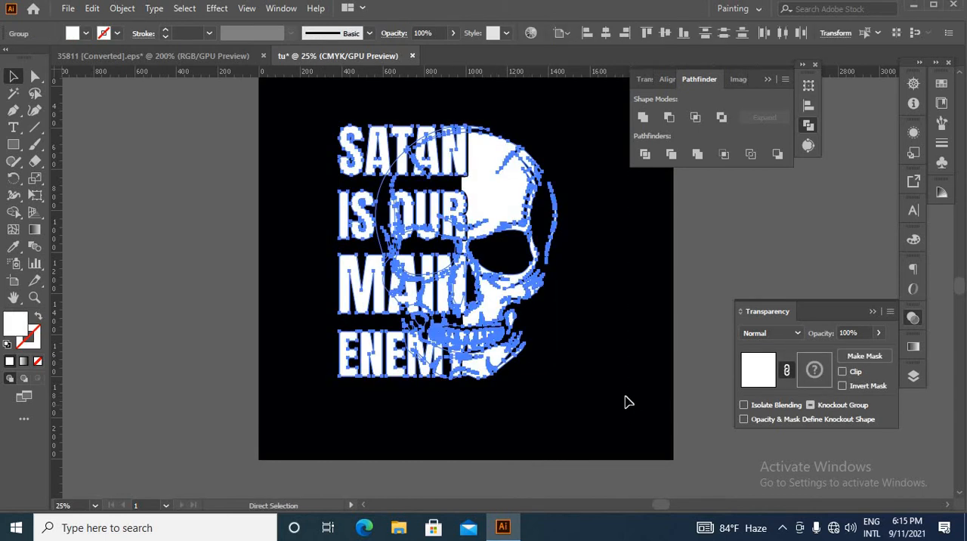
pyautogui.click(574, 397)
# Align the text-and-skull group to the horizontal centre of the artboard
pyautogui.scroll(-3, 558, 379)
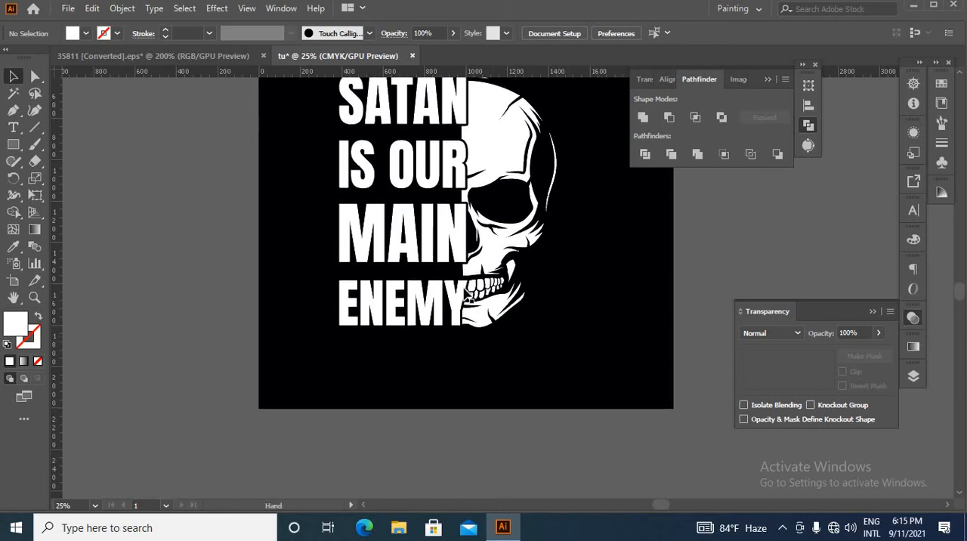
pyautogui.scroll(-2, 466, 290)
pyautogui.click(476, 287)
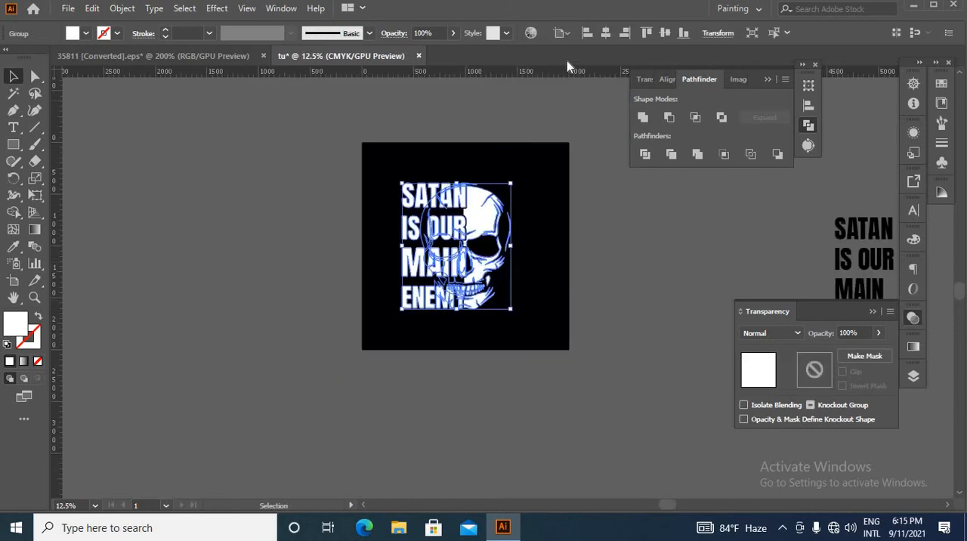
pyautogui.click(605, 34)
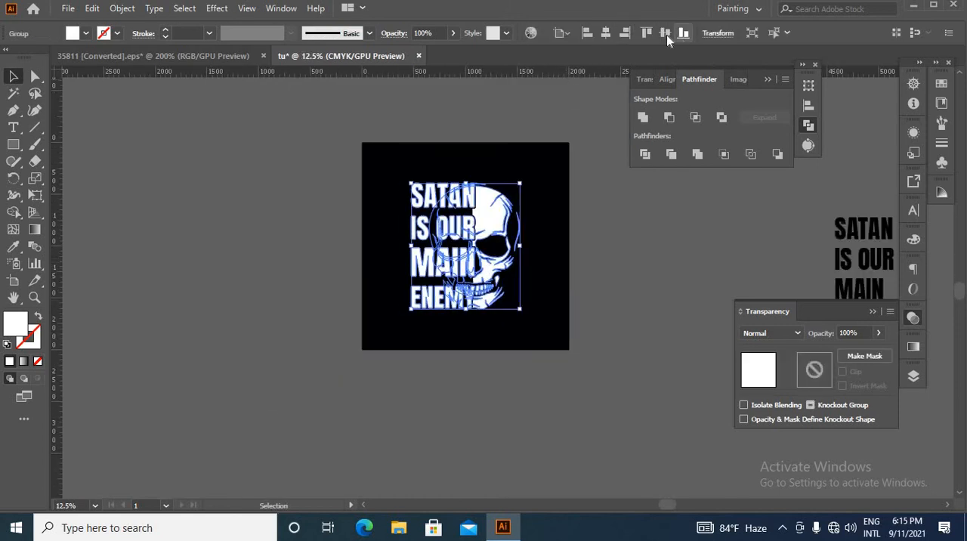
pyautogui.click(647, 310)
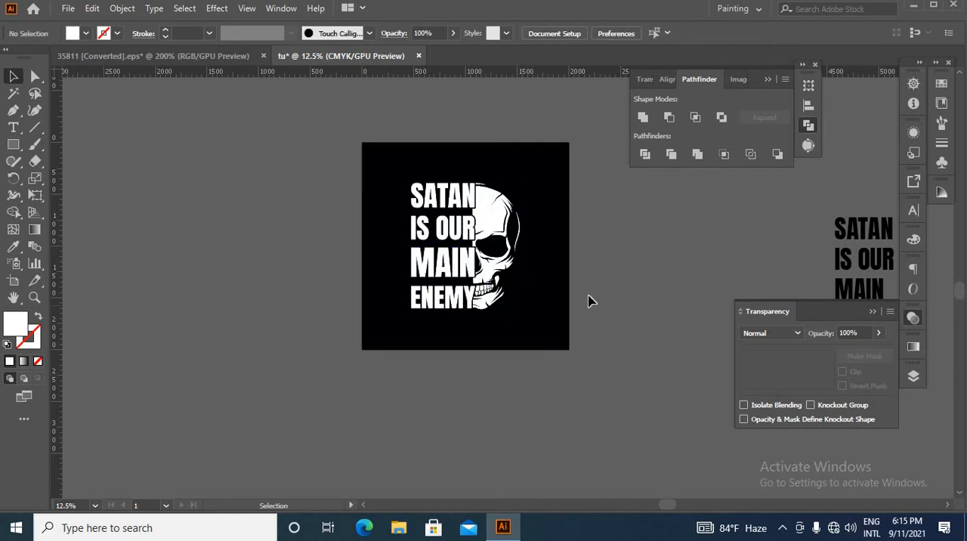
pyautogui.scroll(3, 409, 214)
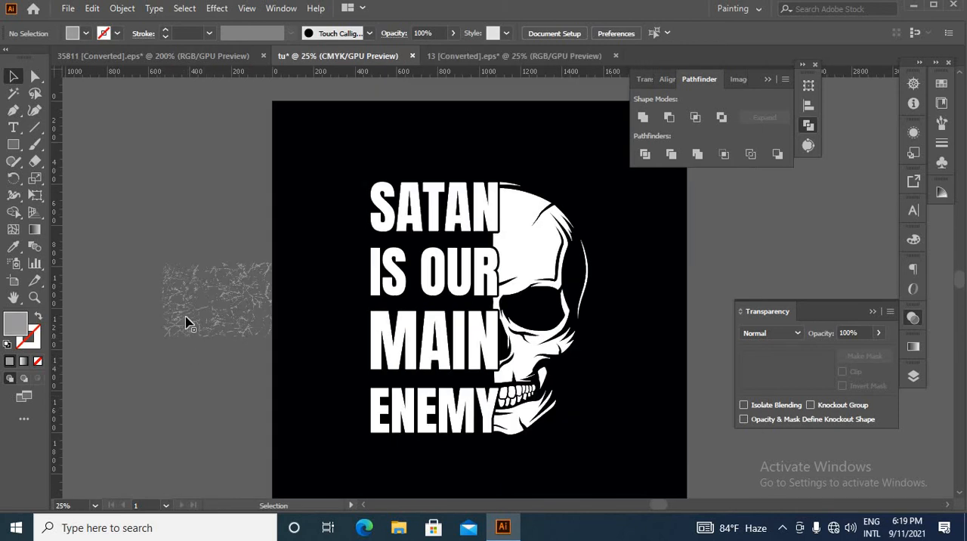
pyautogui.scroll(-1, 191, 320)
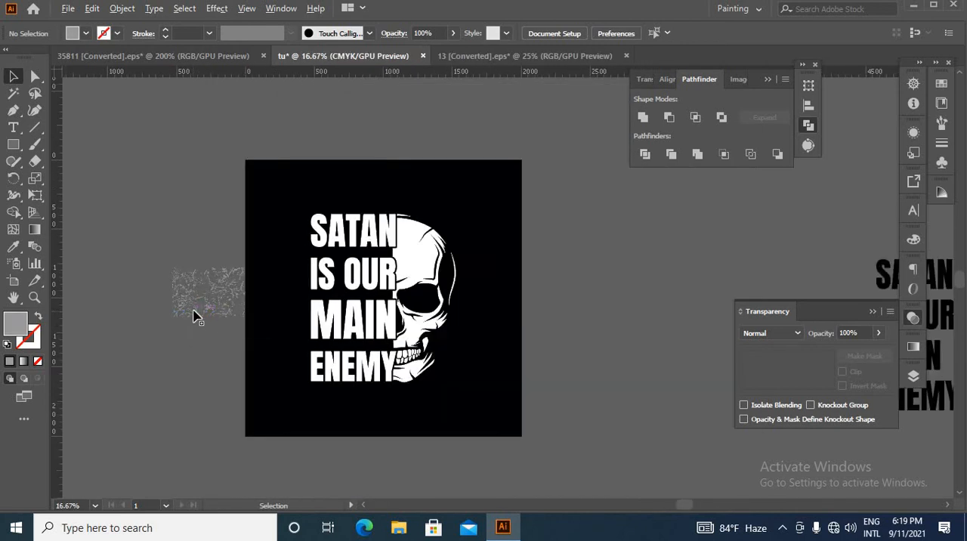
# Place the grey grunge texture beside the artboard and fill it with the black sampled from the background using the Eyedropper
pyautogui.moveTo(202, 316); pyautogui.dragTo(633, 267)
pyautogui.click(14, 246)
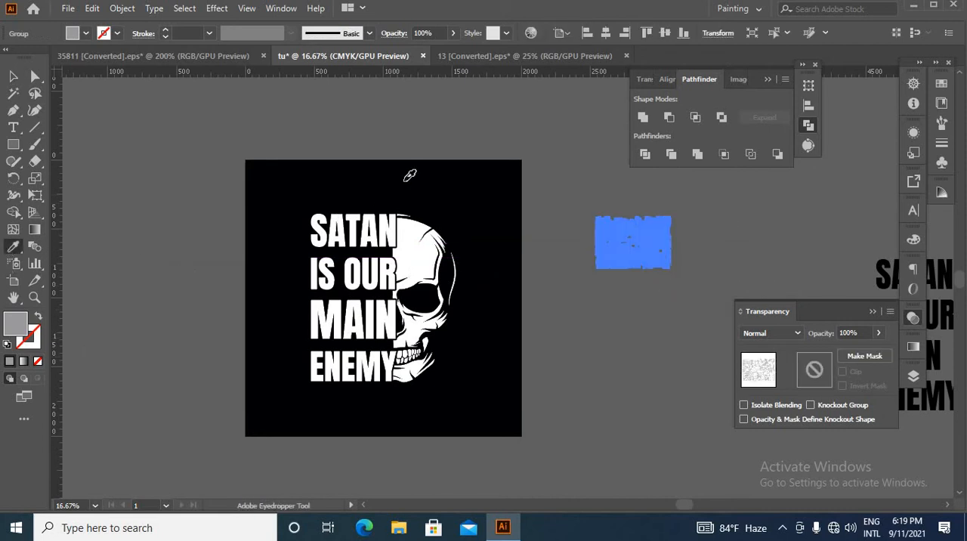
pyautogui.click(404, 182)
pyautogui.click(14, 77)
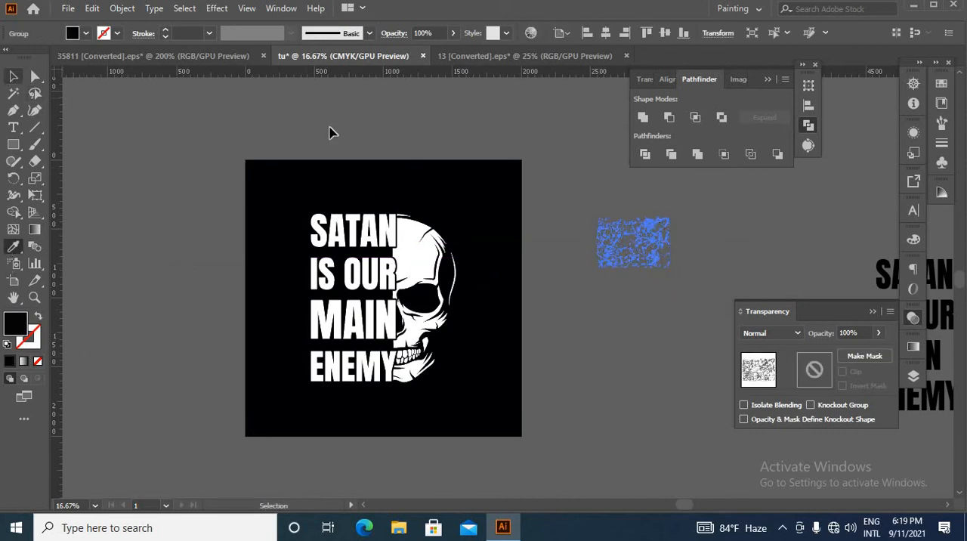
pyautogui.click(473, 123)
# Move the black texture onto the design, enlarge it to span the text and skull, and shift it up about 128 px
pyautogui.scroll(3, 628, 246)
pyautogui.scroll(-3, 633, 253)
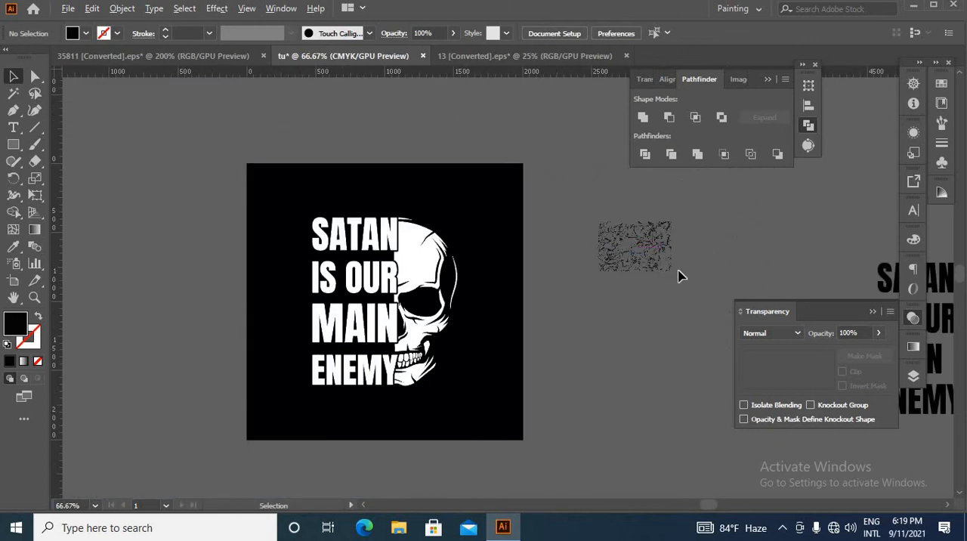
pyautogui.click(662, 264)
pyautogui.moveTo(614, 253); pyautogui.dragTo(371, 250)
pyautogui.scroll(1, 369, 249)
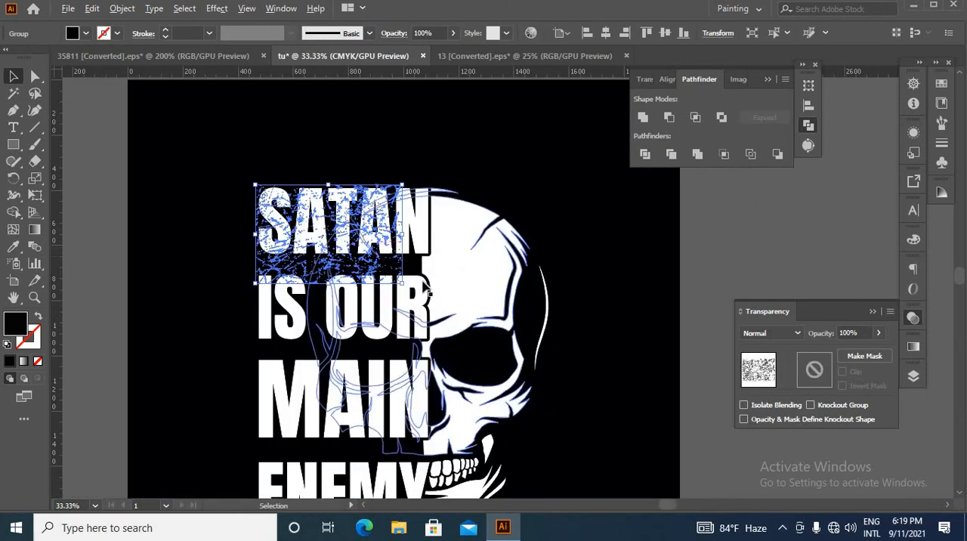
pyautogui.moveTo(403, 283); pyautogui.dragTo(548, 387)
pyautogui.moveTo(423, 334); pyautogui.dragTo(449, 250)
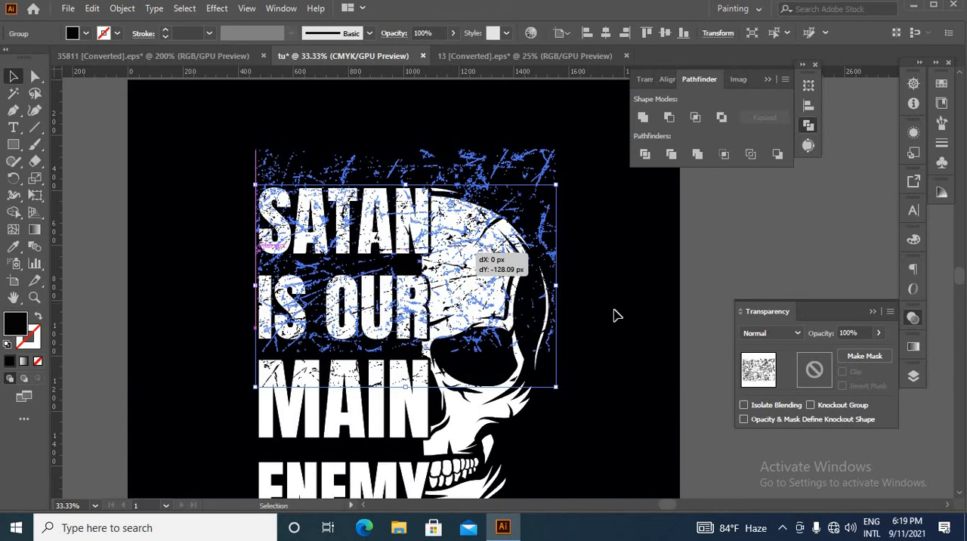
pyautogui.click(614, 314)
pyautogui.scroll(-3, 567, 281)
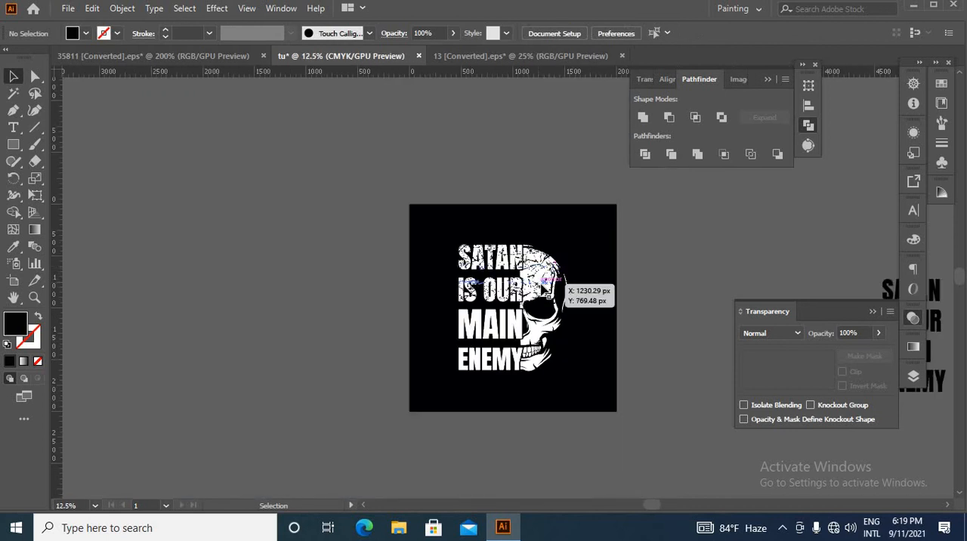
# Duplicate the texture about 686 px down and 54 px left to cover MAIN, ENEMY and the lower skull
pyautogui.click(565, 295)
pyautogui.moveTo(544, 361); pyautogui.dragTo(538, 352)
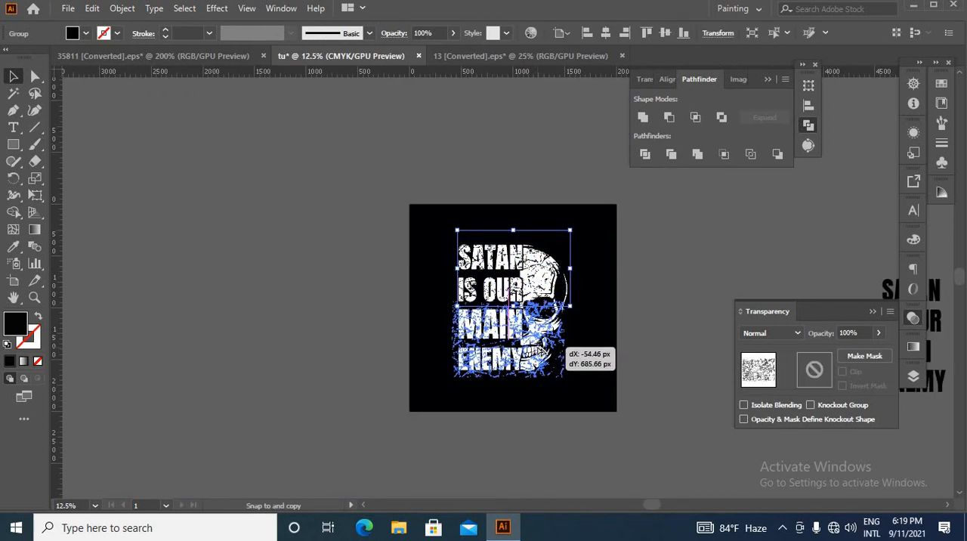
pyautogui.moveTo(613, 343); pyautogui.dragTo(609, 341)
pyautogui.click(601, 344)
pyautogui.scroll(1, 559, 355)
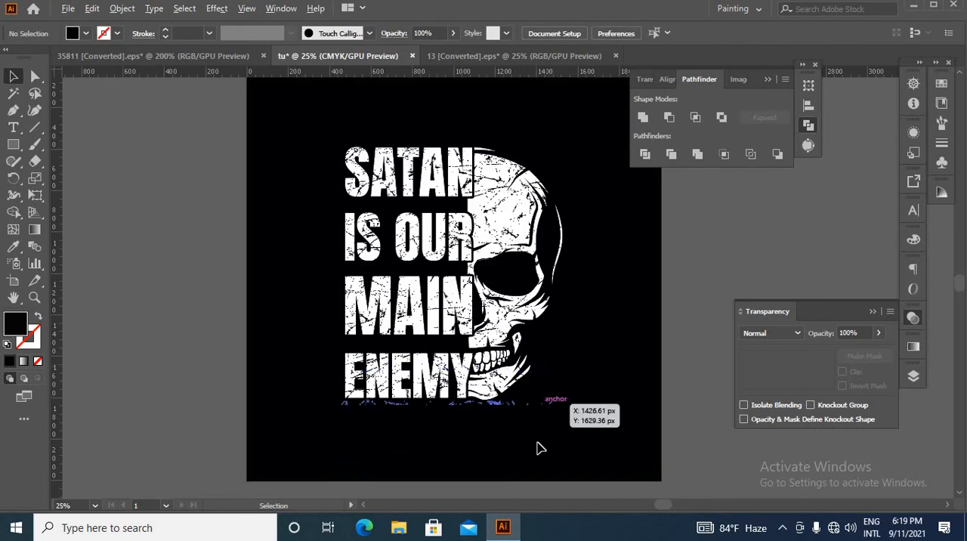
pyautogui.moveTo(525, 407); pyautogui.dragTo(325, 270)
pyautogui.keyDown('shift'); pyautogui.click(550, 203); pyautogui.keyUp('shift')
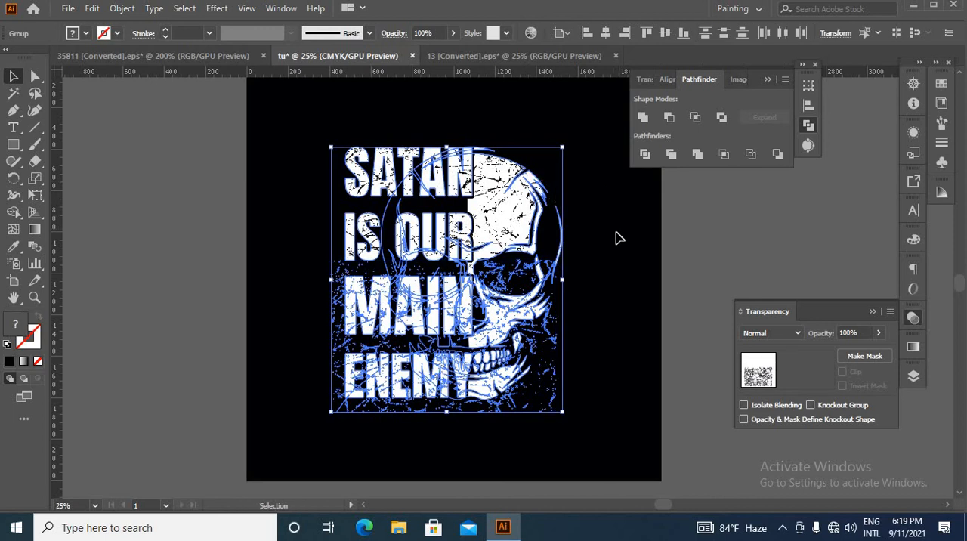
pyautogui.click(625, 214)
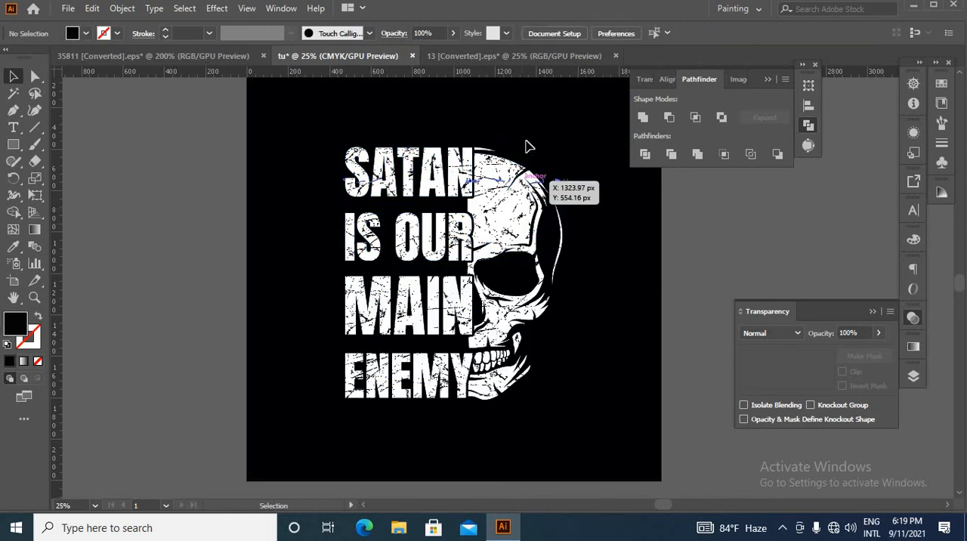
# Select both texture copies, group them, and cut the group from the artwork
pyautogui.keyDown('shift'); pyautogui.click(516, 202); pyautogui.keyUp('shift')
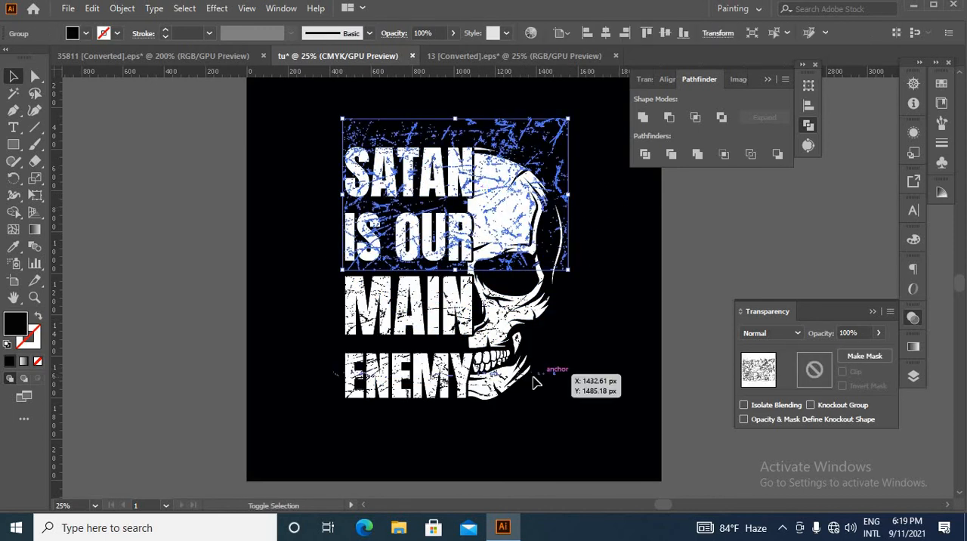
pyautogui.keyDown('shift'); pyautogui.click(568, 385); pyautogui.keyUp('shift')
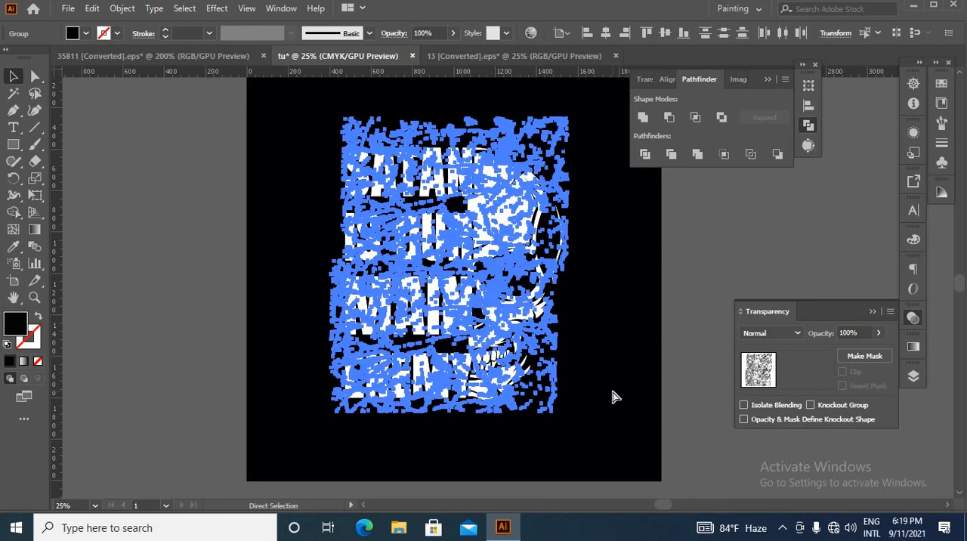
pyautogui.hotkey('ctrl', 'g')
pyautogui.press('Delete')
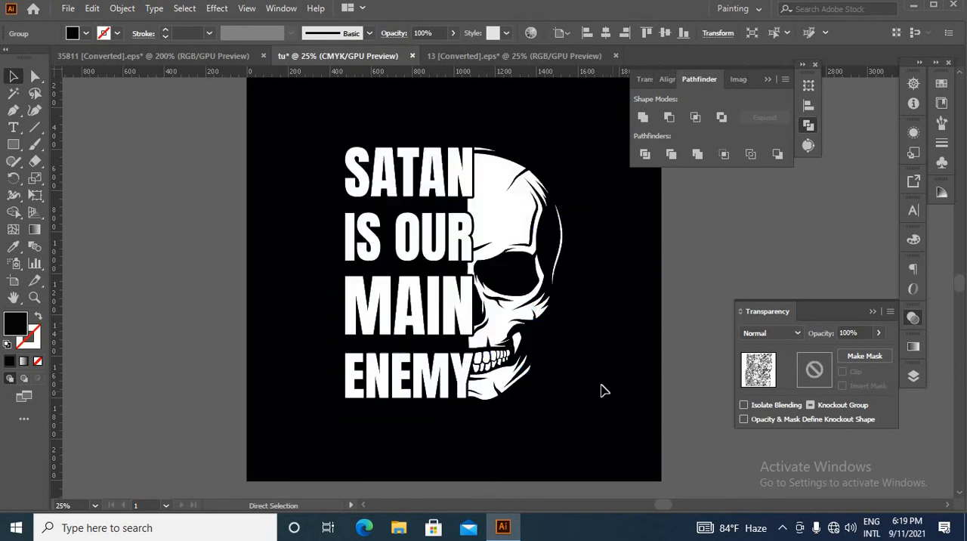
# Paste the cut textures in place into a new opacity mask on the text-and-skull group with Clip off, and leave the mask
pyautogui.click(474, 336)
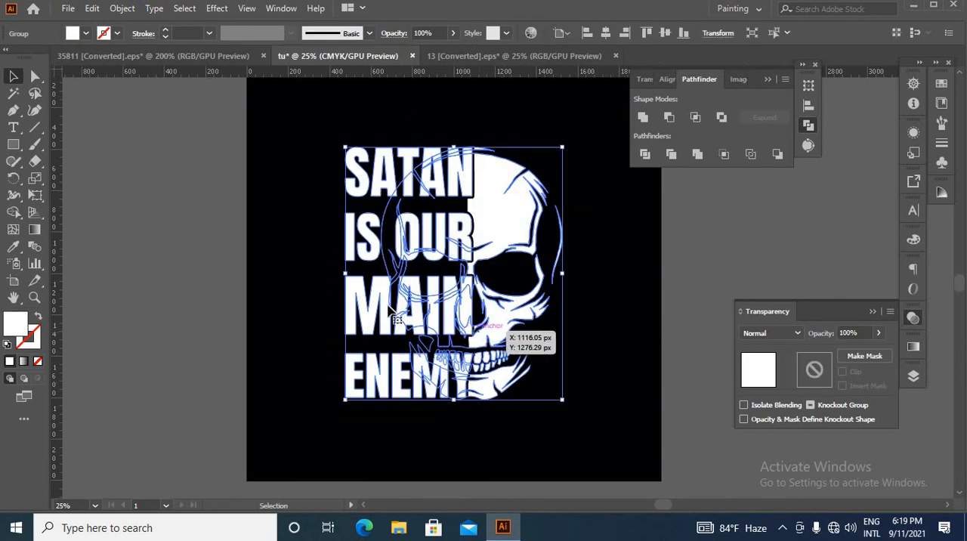
pyautogui.doubleClick(815, 370)
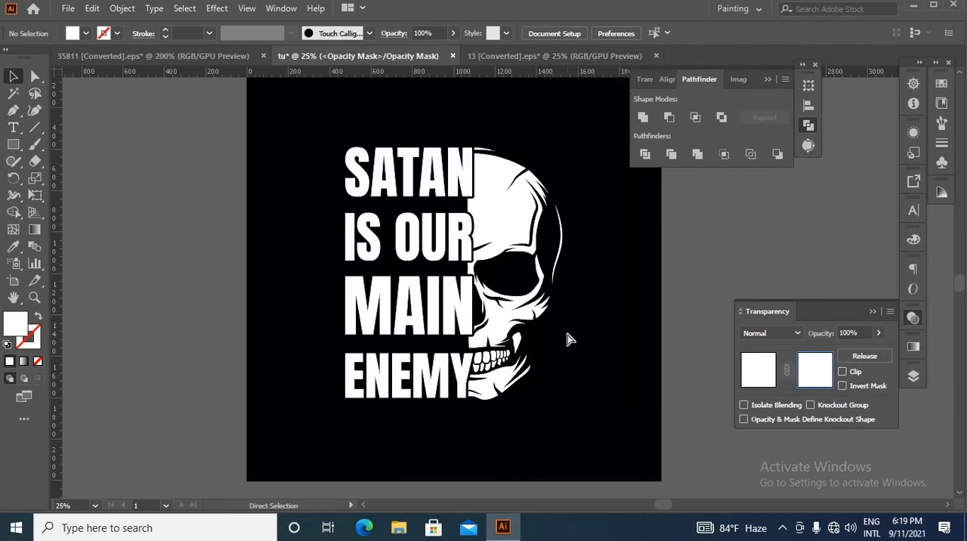
pyautogui.hotkey('ctrl', 'f')
pyautogui.click(762, 371)
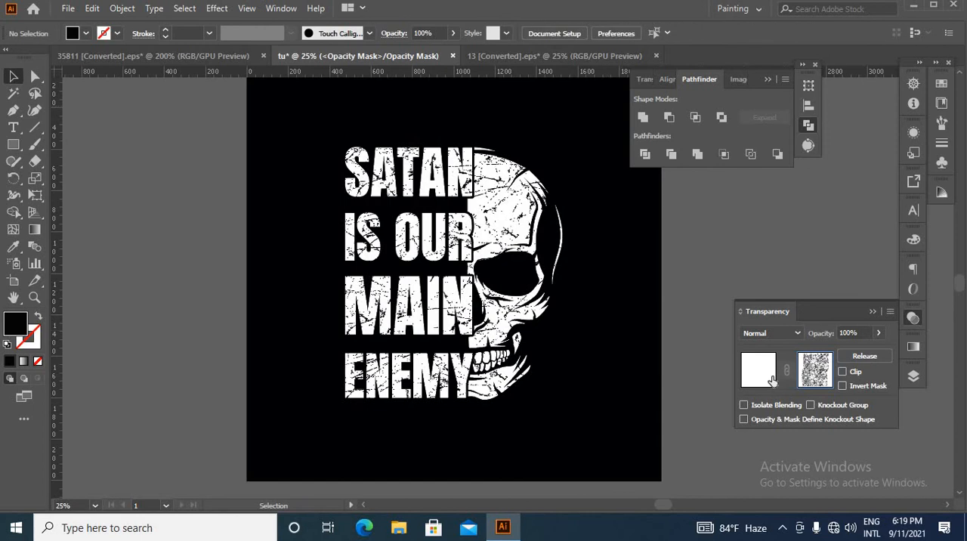
pyautogui.click(614, 367)
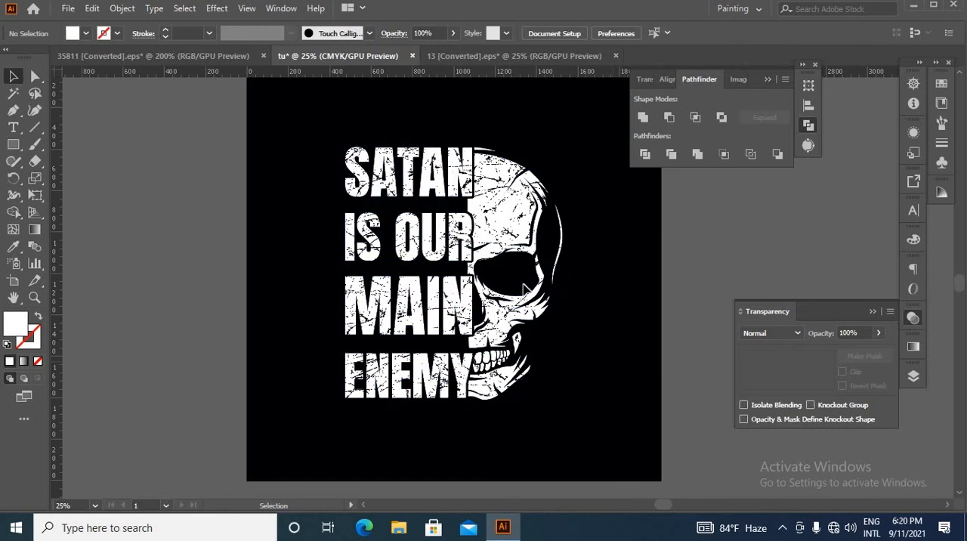
# Move the masked design off the black background onto the grey canvas, and undo the move
pyautogui.scroll(-1, 453, 253)
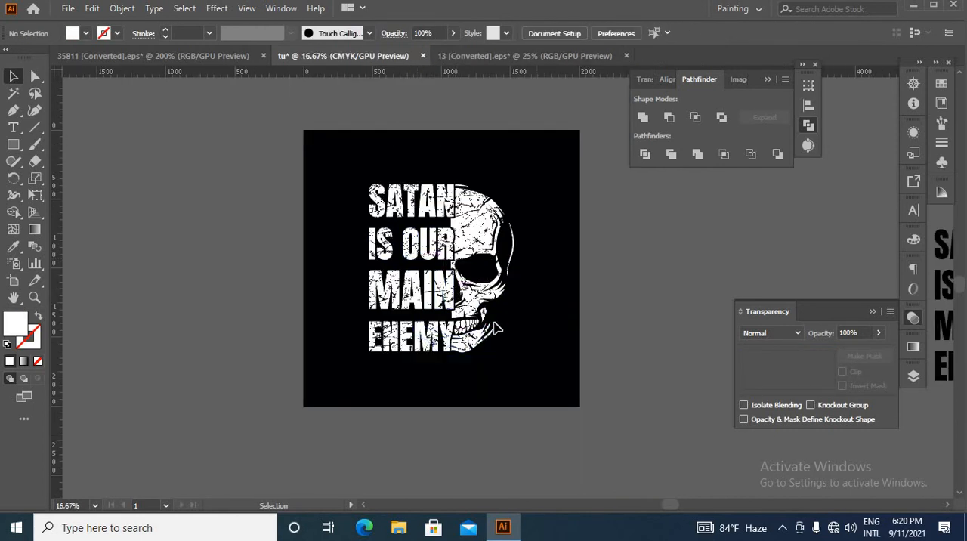
pyautogui.moveTo(497, 329); pyautogui.dragTo(725, 315)
pyautogui.click(664, 370)
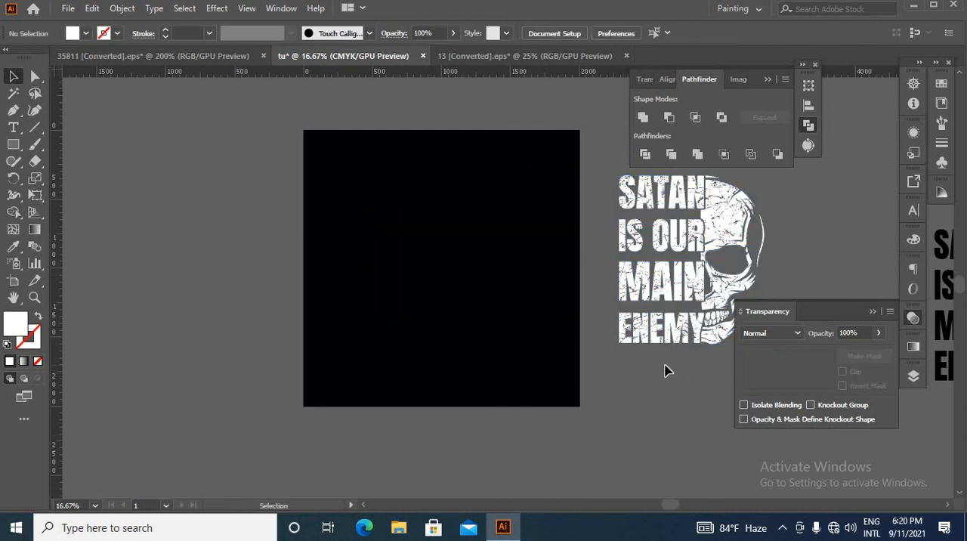
pyautogui.hotkey('ctrl', 'z')
pyautogui.scroll(2, 395, 349)
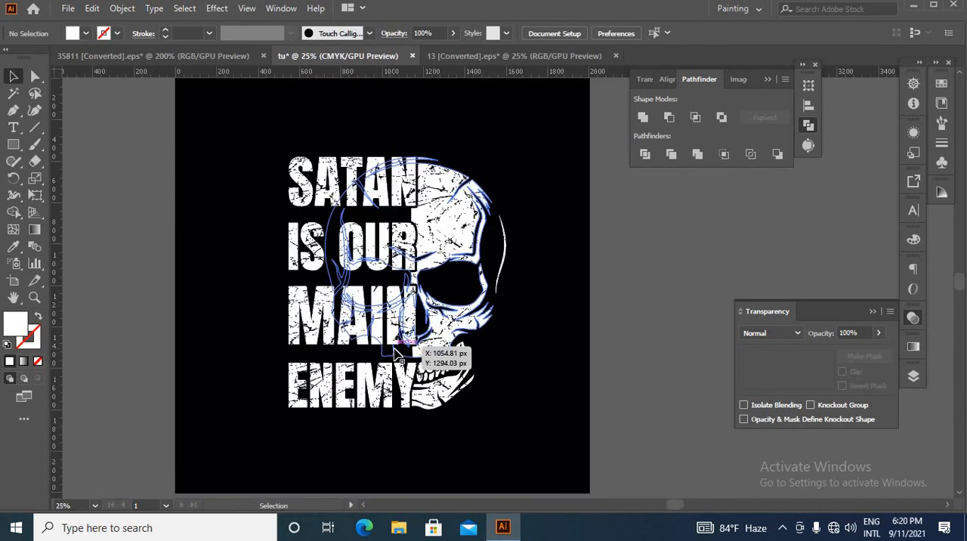